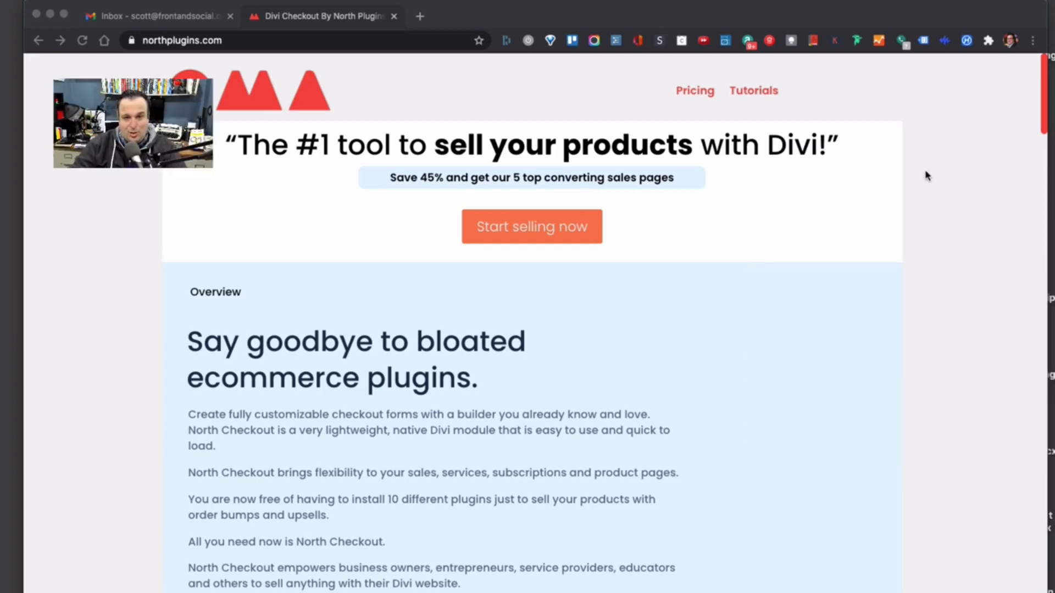
Examine the Divi Checkout overview, feature list, sample checkout module and upsell section on the sales page.
scroll(926, 176, down, 15)
scroll(927, 177, up, 6)
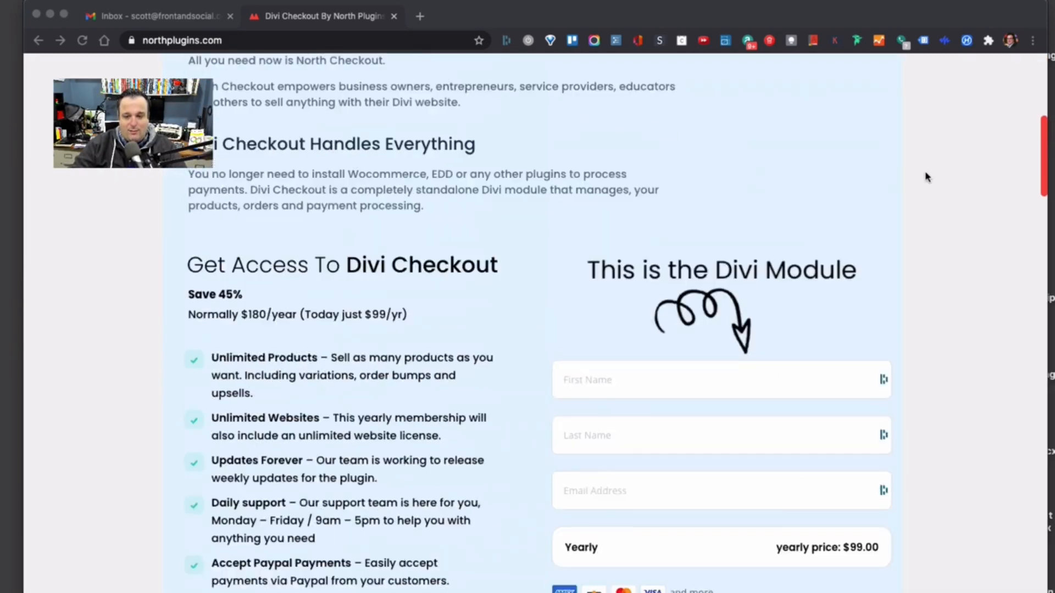
scroll(925, 170, down, 3)
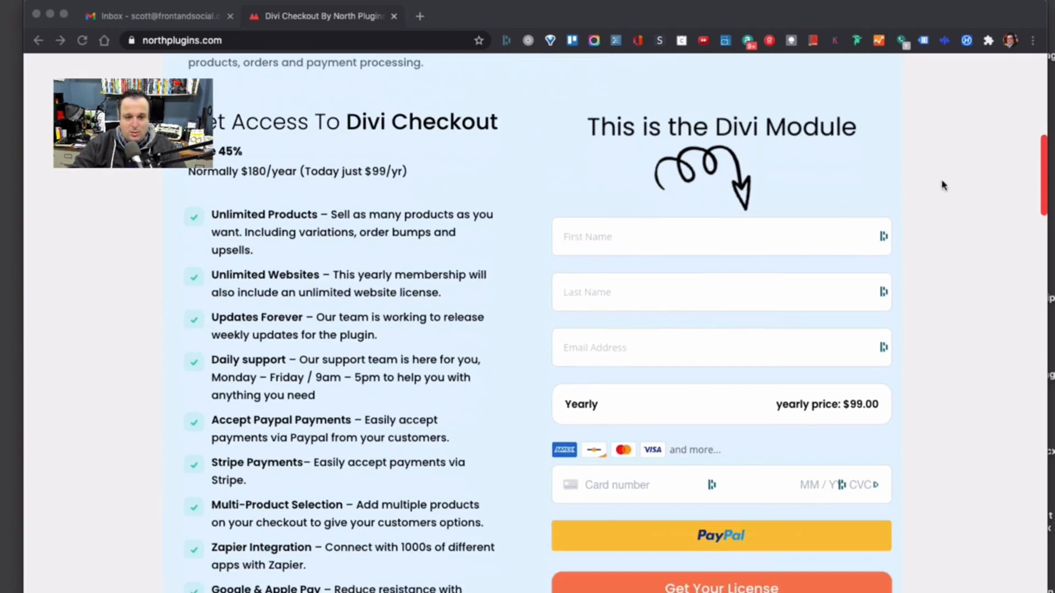
scroll(943, 184, down, 3)
scroll(941, 184, up, 2)
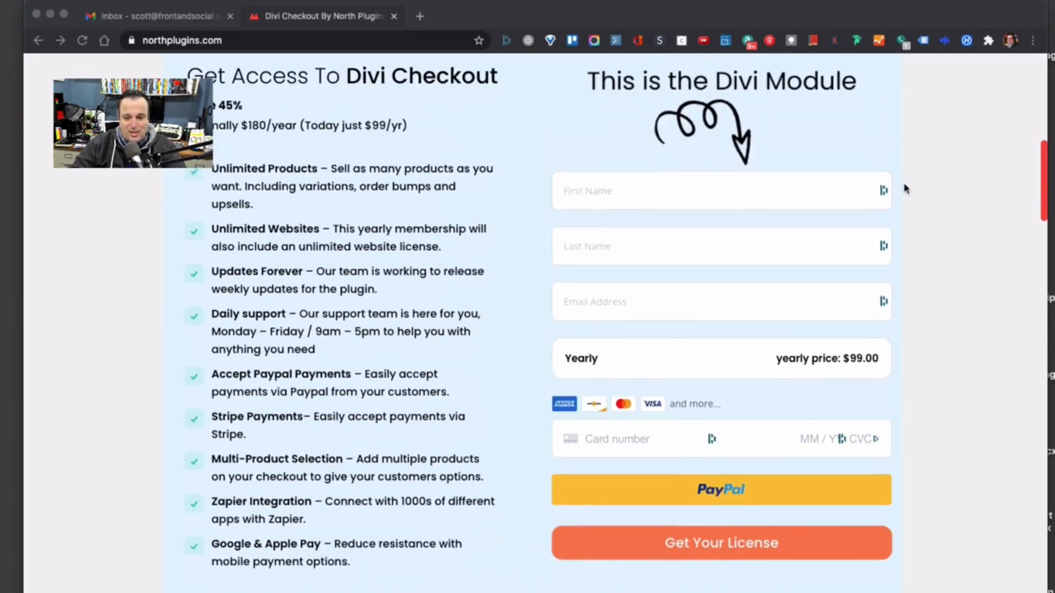
scroll(934, 192, down, 1)
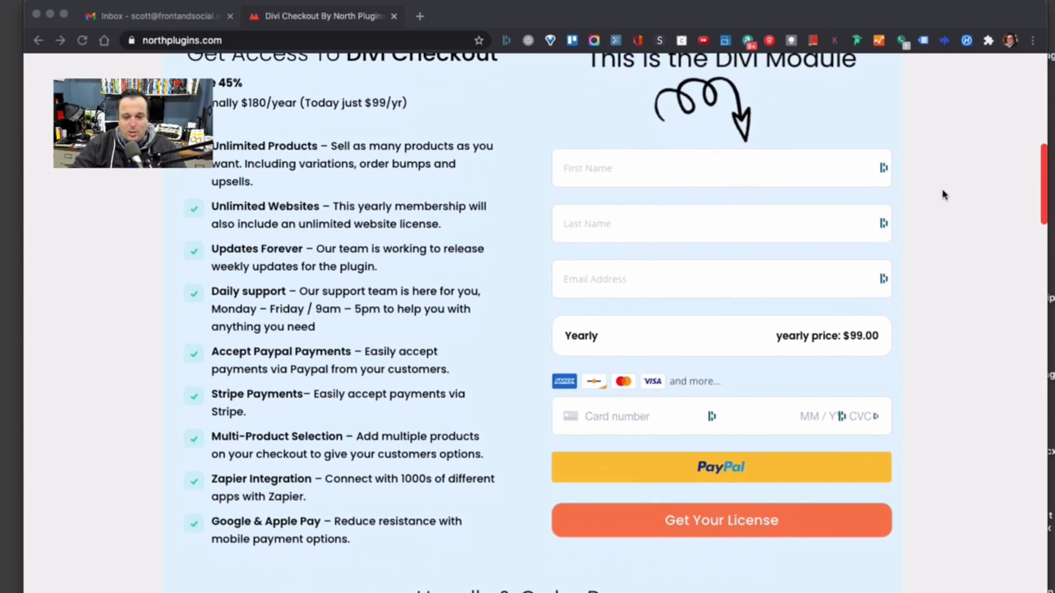
scroll(928, 186, down, 8)
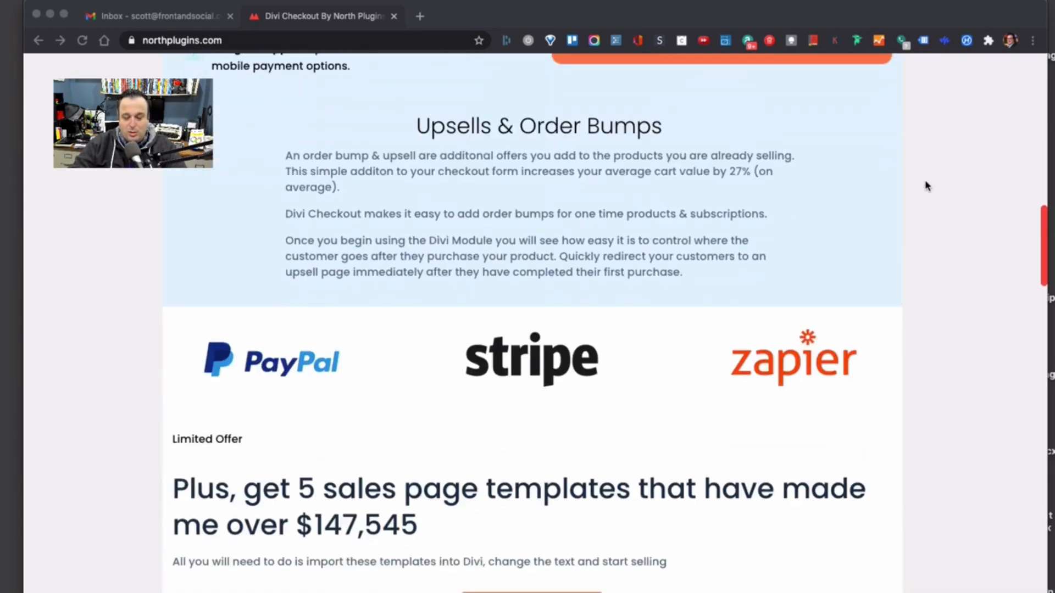
scroll(926, 184, up, 10)
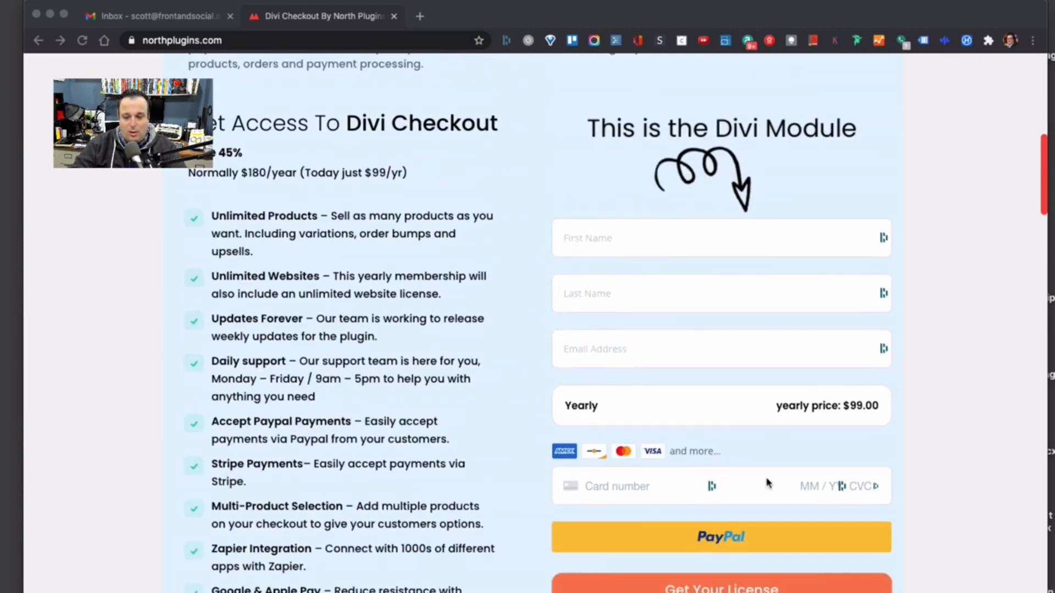
click(695, 415)
Examine the sales page's remaining sections, from Apple and Google Pay through custom redirects, testimonials, FAQ and limited offer.
scroll(909, 412, down, 20)
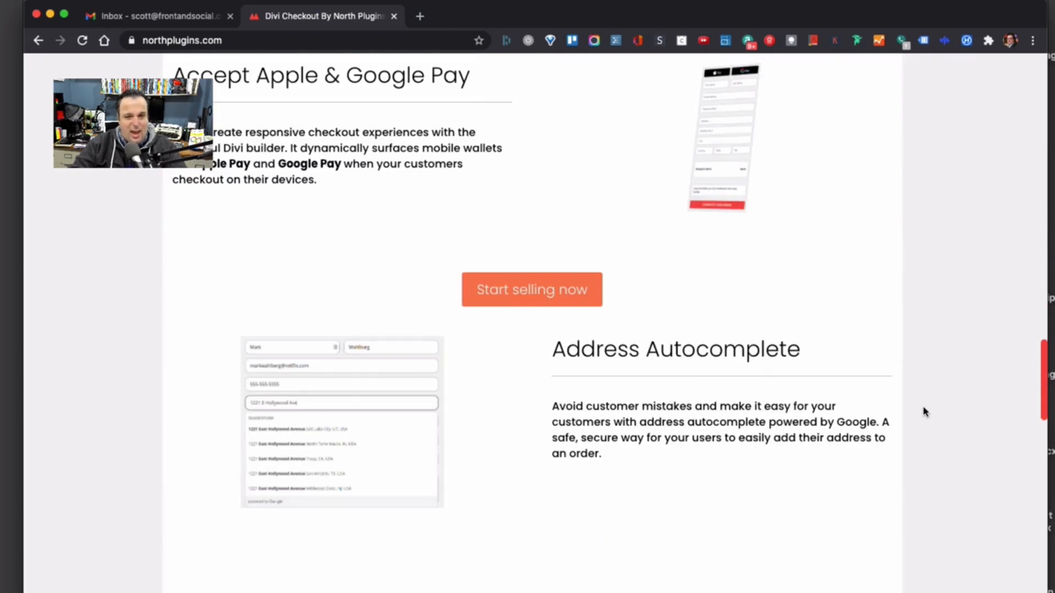
scroll(925, 412, down, 8)
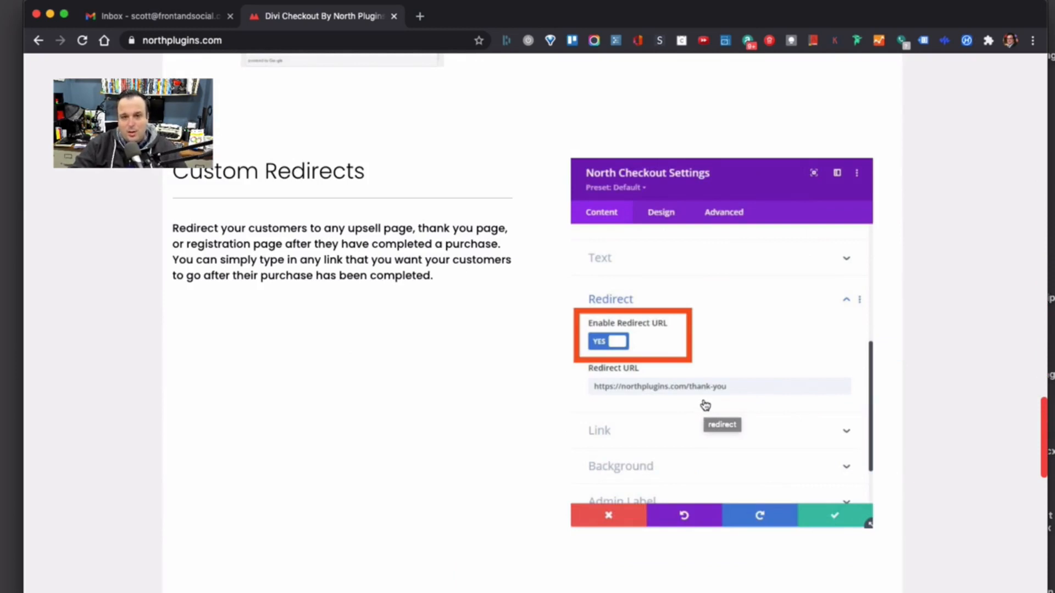
scroll(705, 405, down, 7)
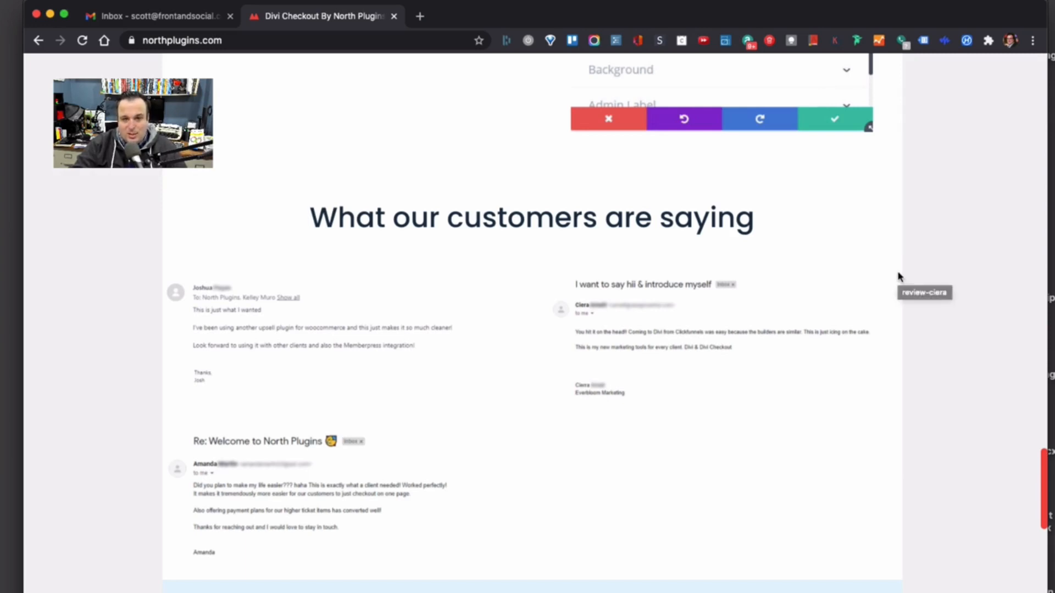
scroll(899, 276, down, 3)
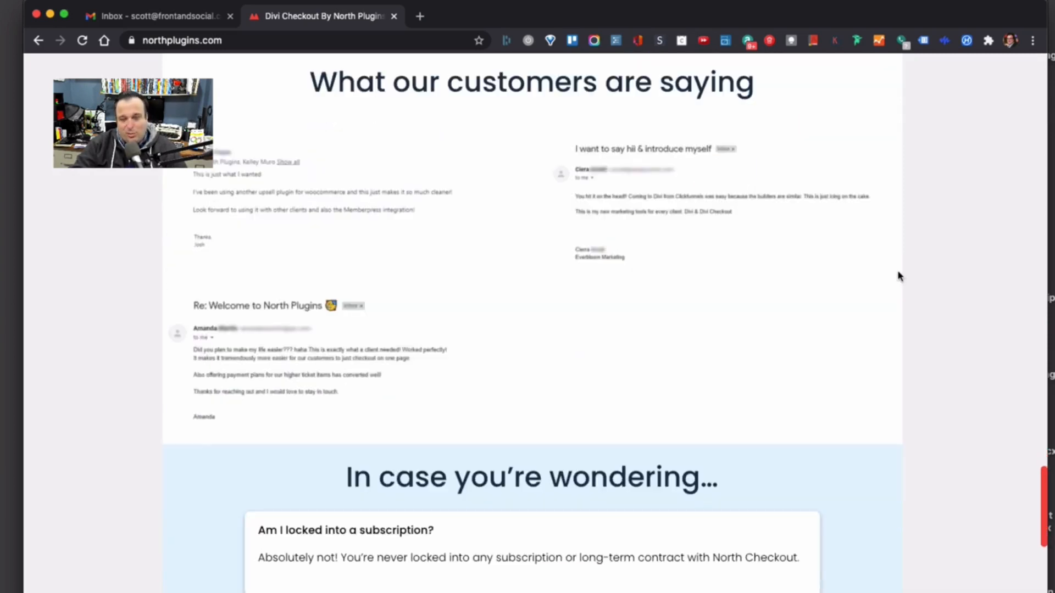
scroll(899, 276, down, 1)
scroll(900, 276, down, 2)
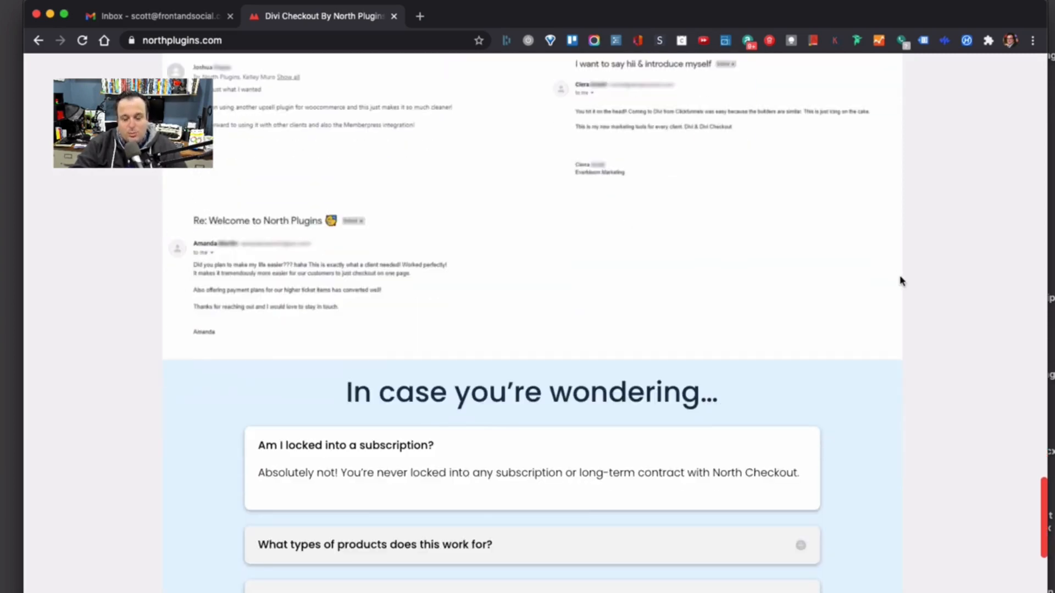
scroll(901, 277, down, 10)
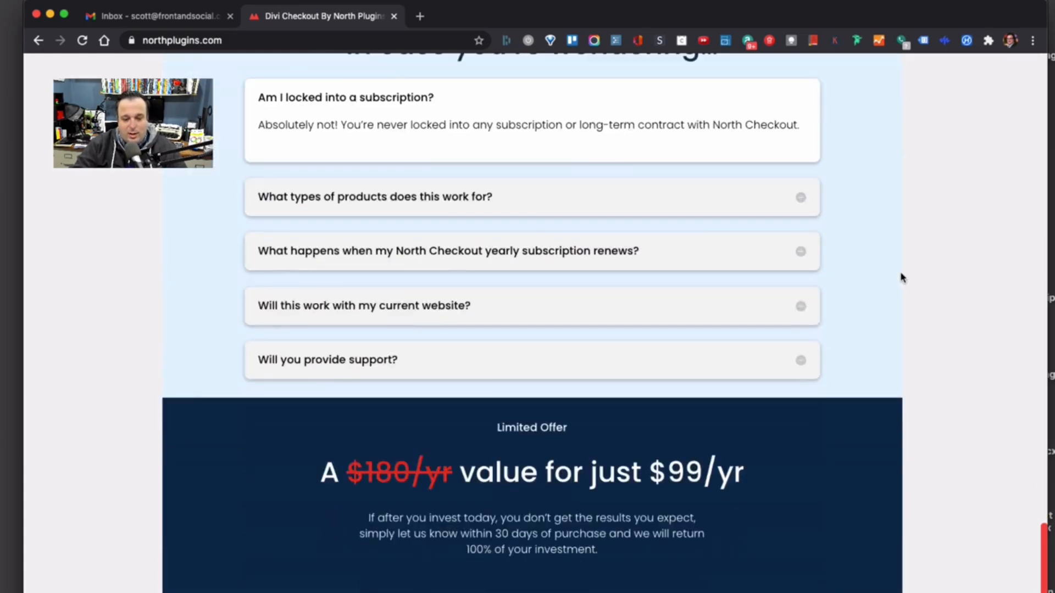
scroll(901, 277, up, 20)
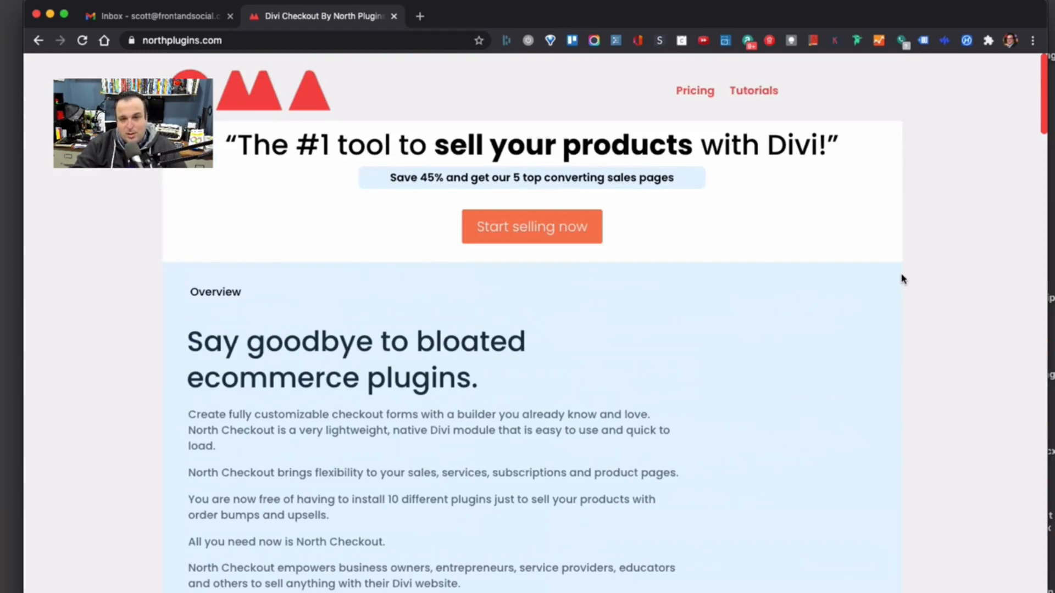
Open creativeyearever.com in a new browser tab and go to its page for purchasing the replays.
click(417, 19)
text(creati)
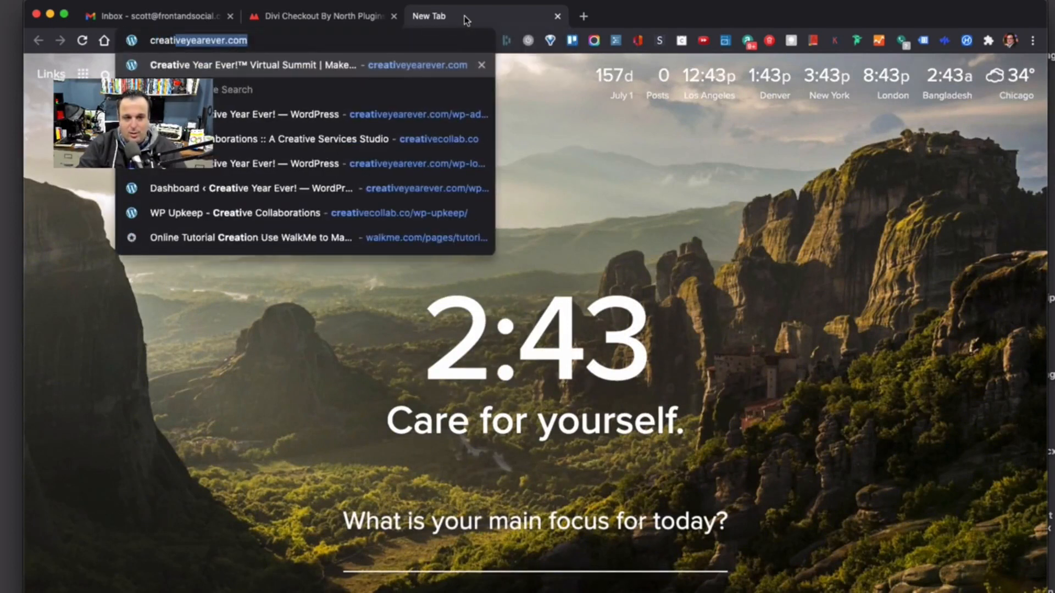
key(Return)
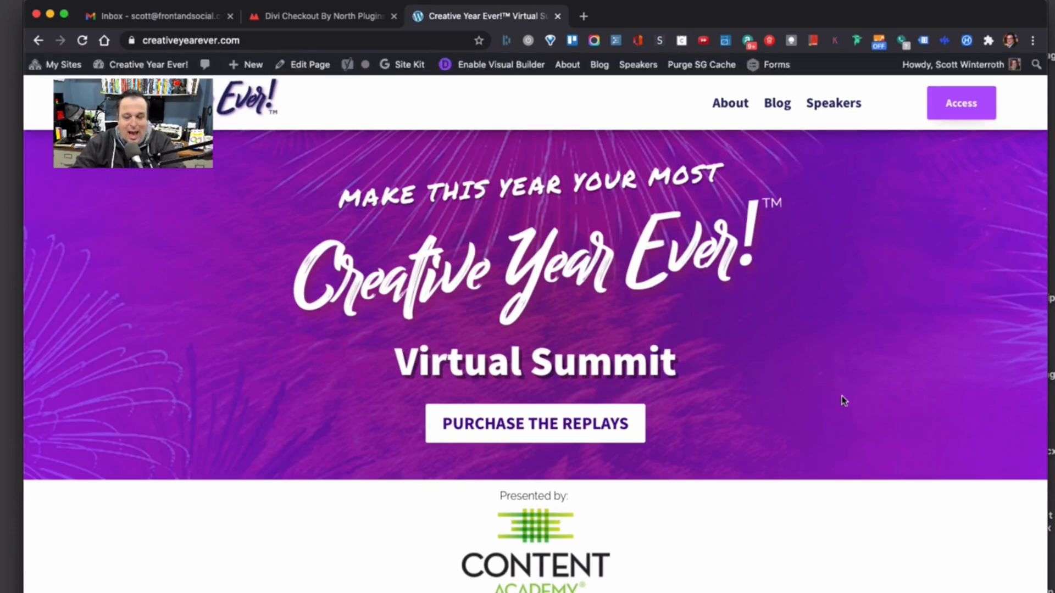
click(560, 425)
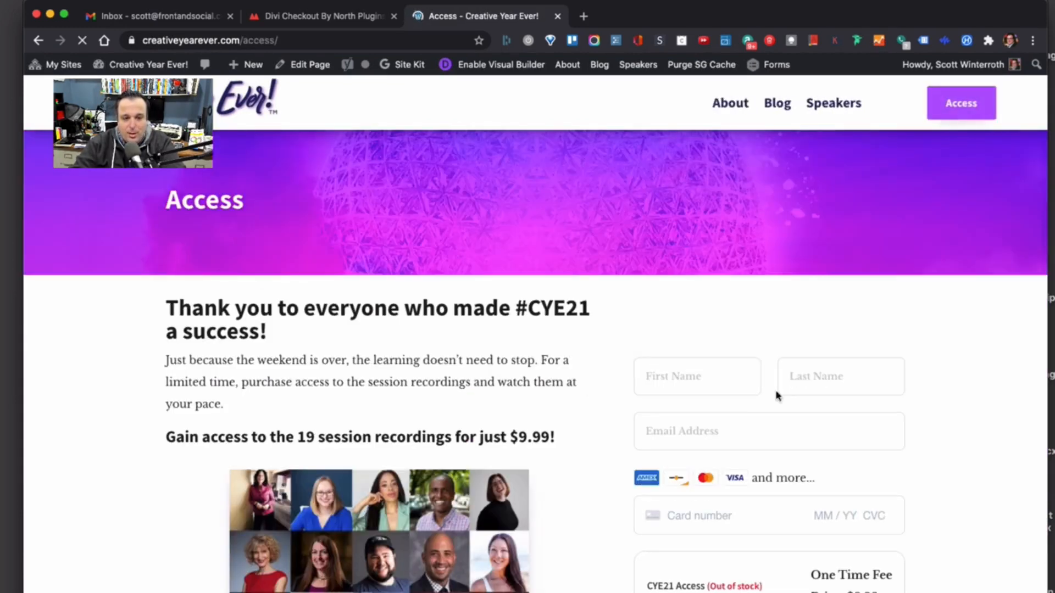
Examine the session recordings offer and the name, email and card fields of its checkout form.
scroll(288, 190, down, 2)
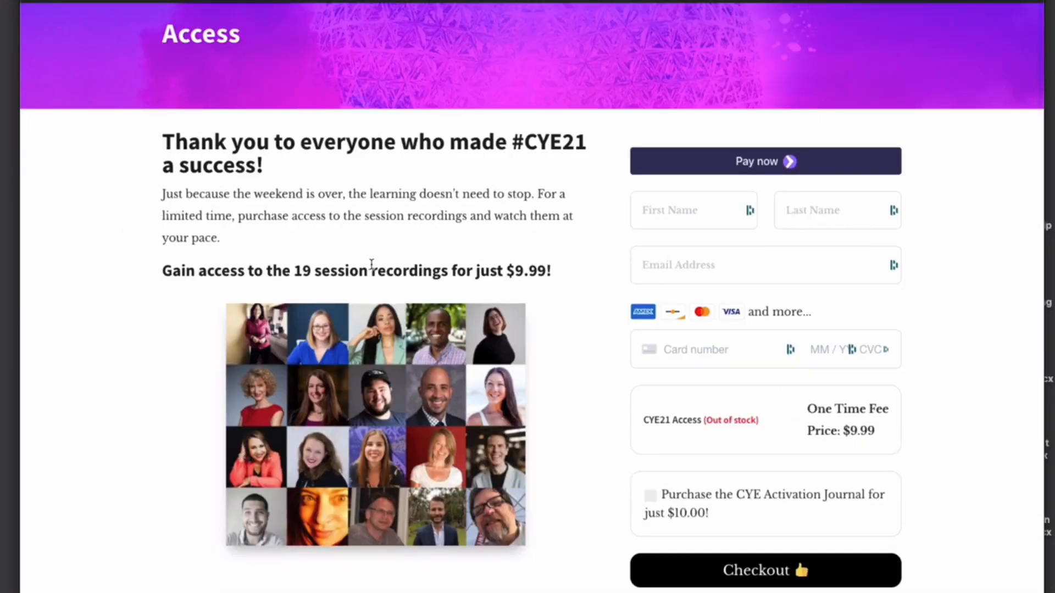
scroll(538, 262, down, 1)
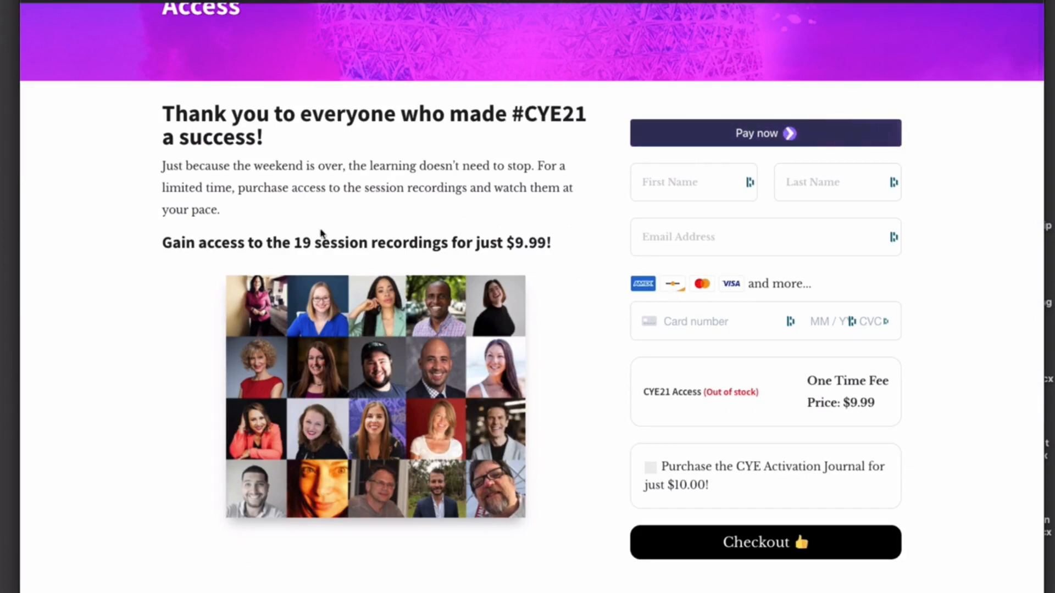
drag(140, 243, 352, 237)
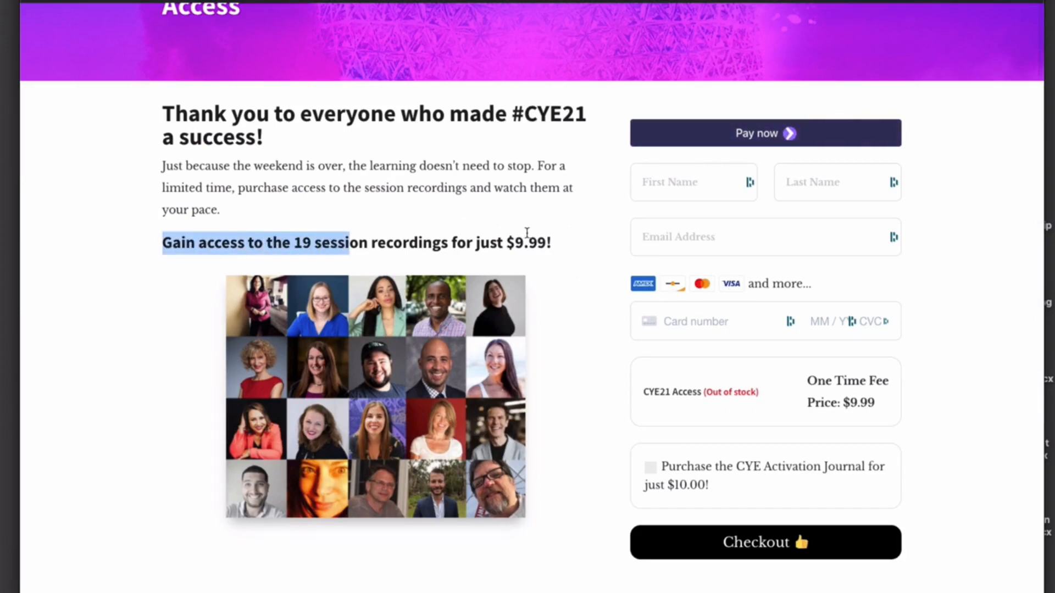
click(527, 234)
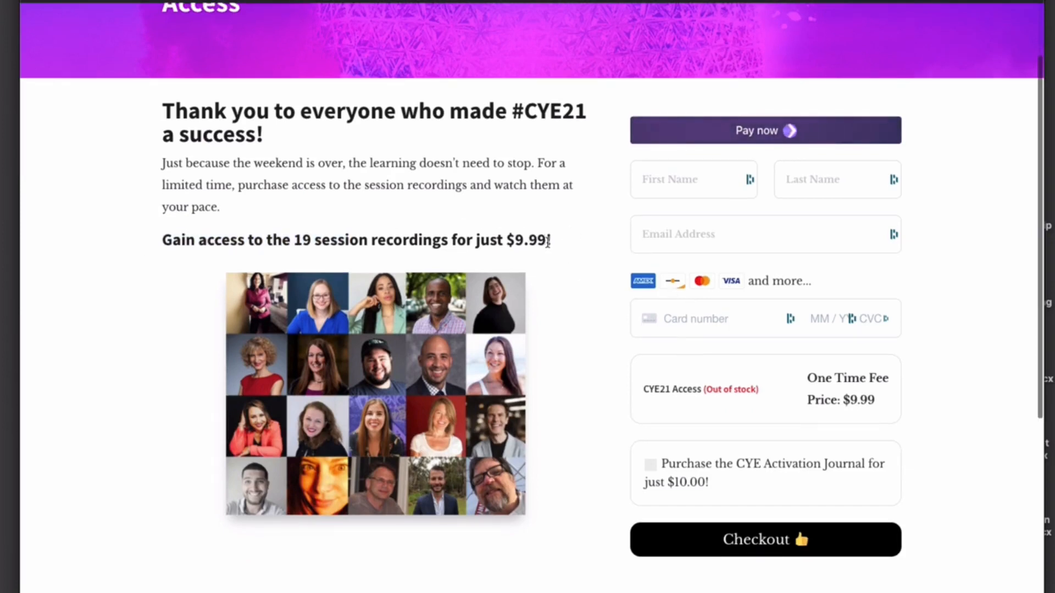
scroll(544, 242, down, 1)
scroll(549, 240, down, 1)
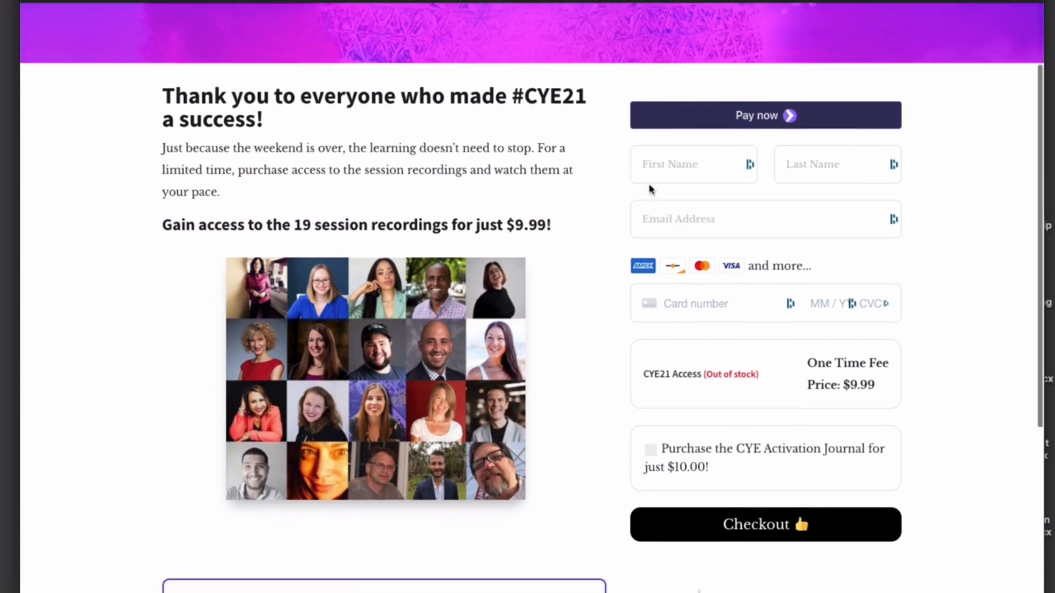
click(662, 166)
click(807, 166)
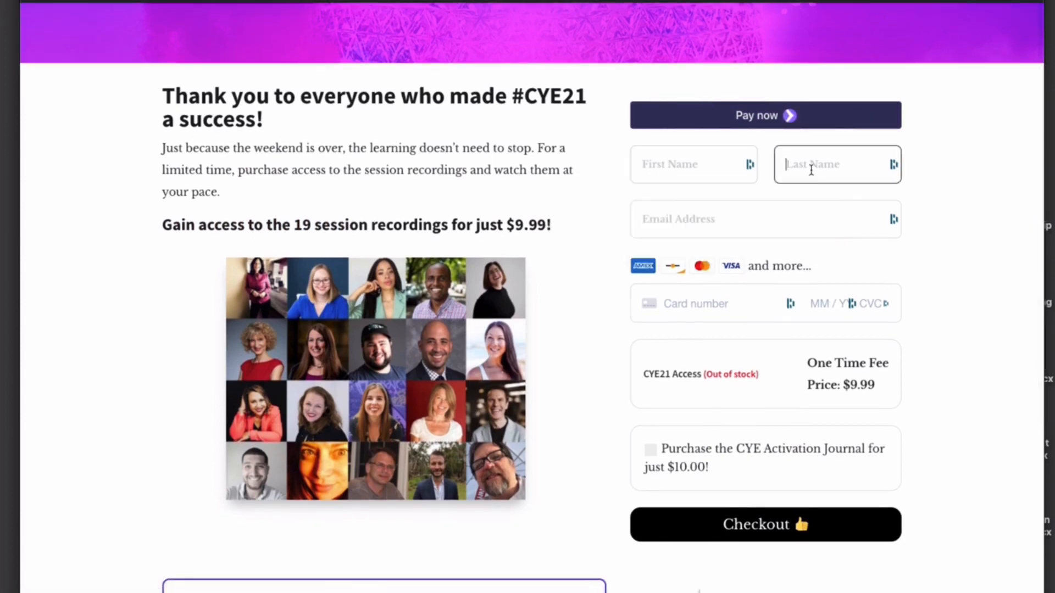
Open the browser payment sheet from the checkout form's Pay now option and cancel it.
click(971, 138)
scroll(971, 139, up, 1)
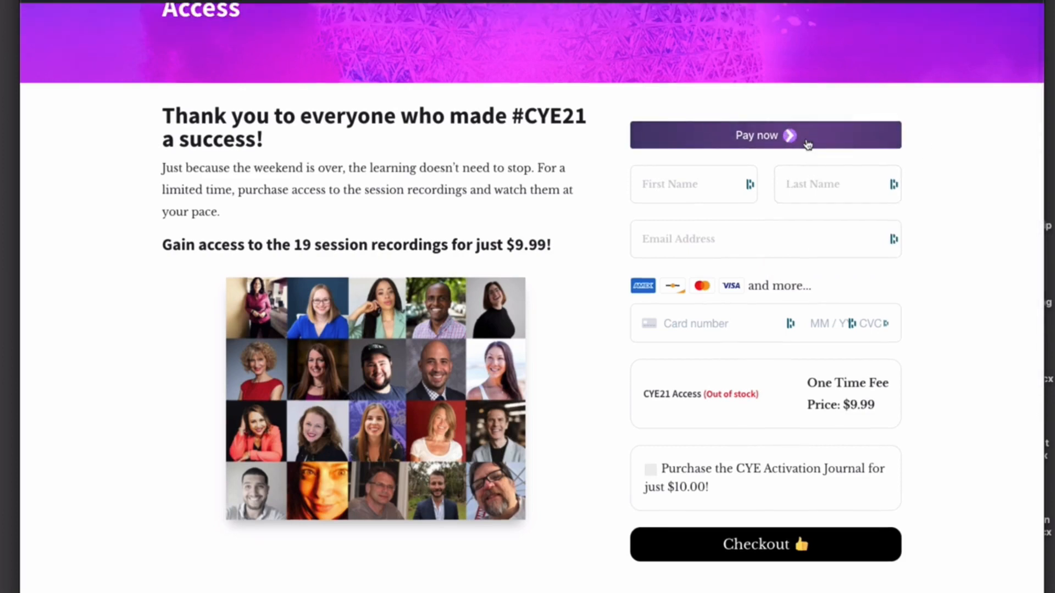
click(807, 144)
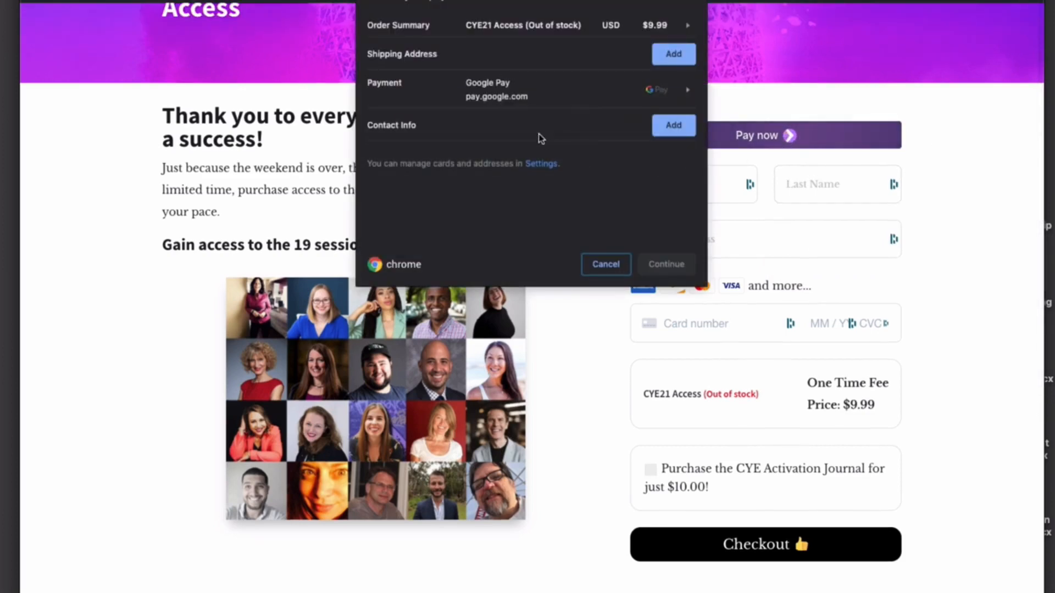
click(593, 263)
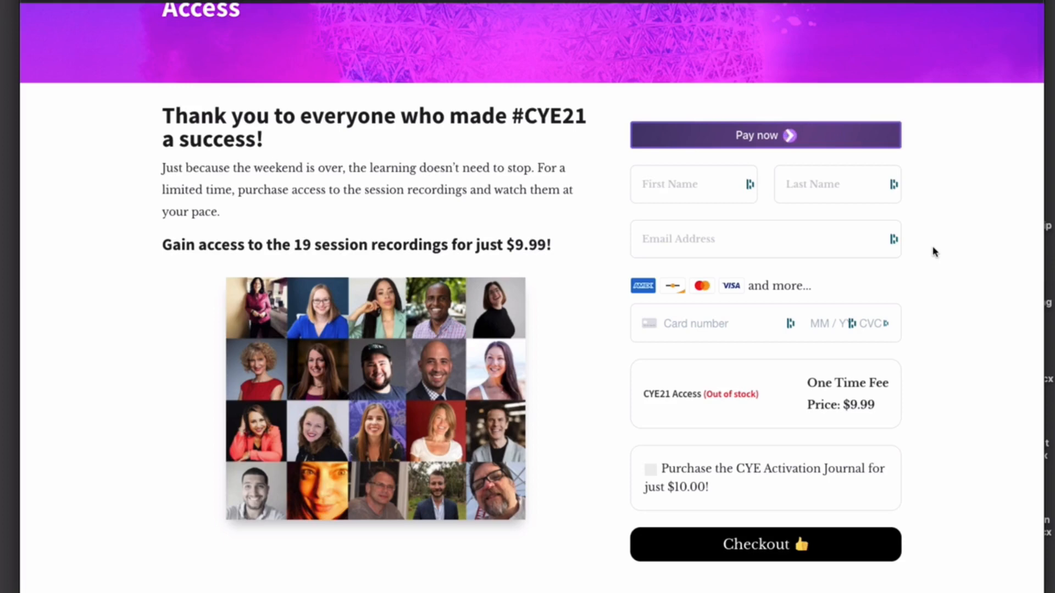
Examine the CYE21 Access product block and the Activation Journal offer on the Access page.
scroll(928, 337, down, 1)
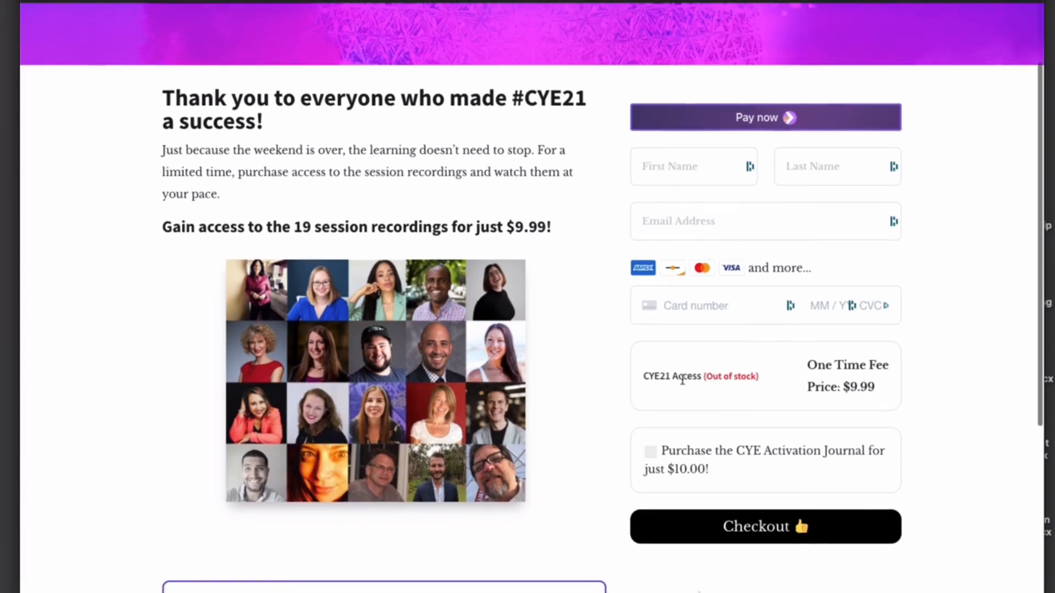
drag(675, 378, 793, 384)
click(795, 385)
scroll(897, 387, down, 1)
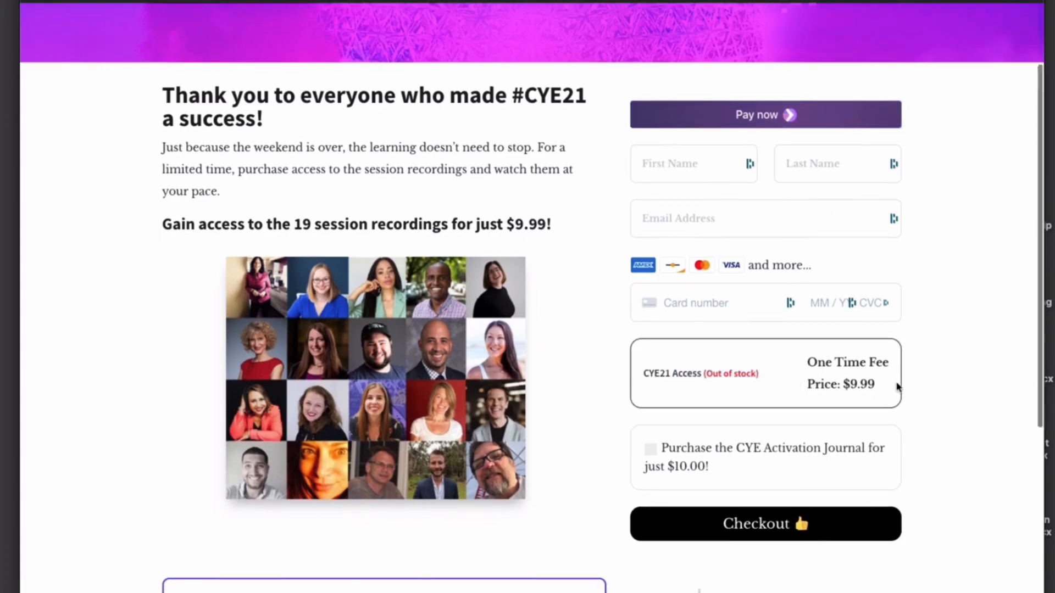
scroll(896, 385, down, 5)
scroll(898, 381, up, 8)
scroll(903, 366, down, 4)
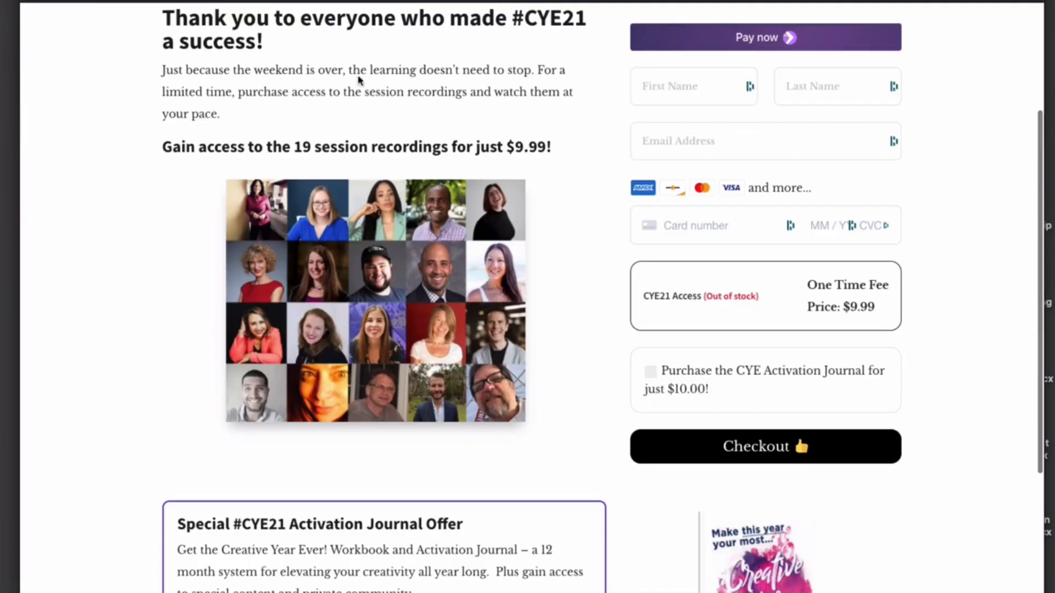
Load the Access page in the Divi Visual Builder and open the checkout module's settings.
click(504, 2)
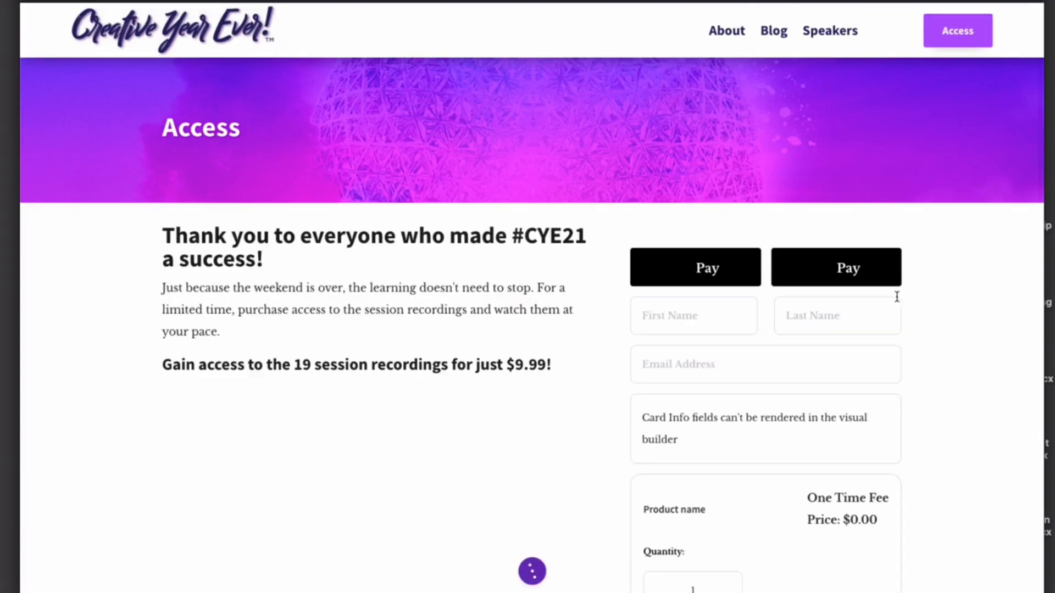
scroll(980, 295, down, 1)
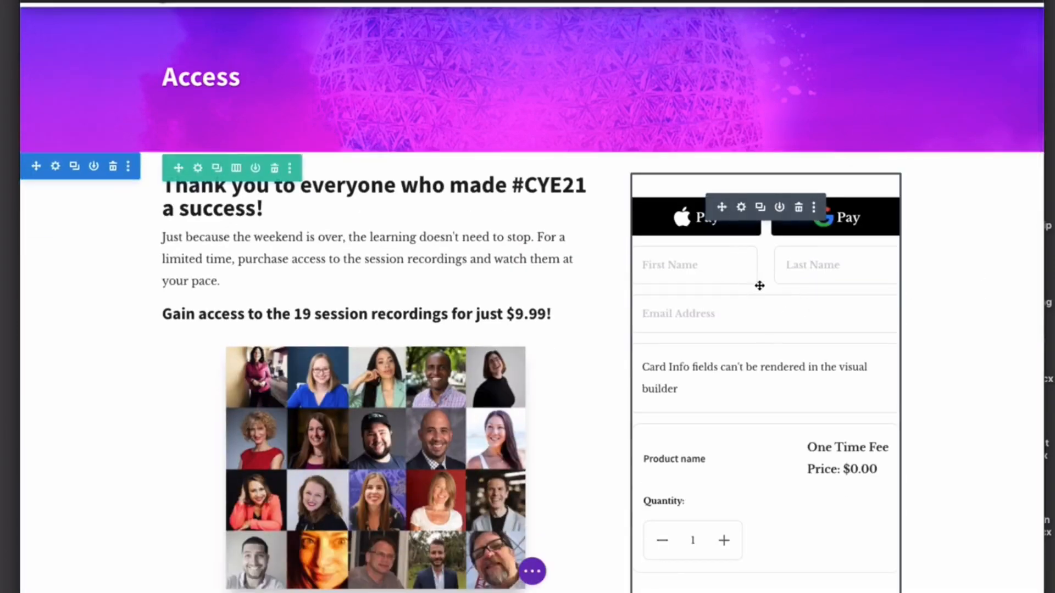
scroll(753, 259, down, 1)
click(741, 185)
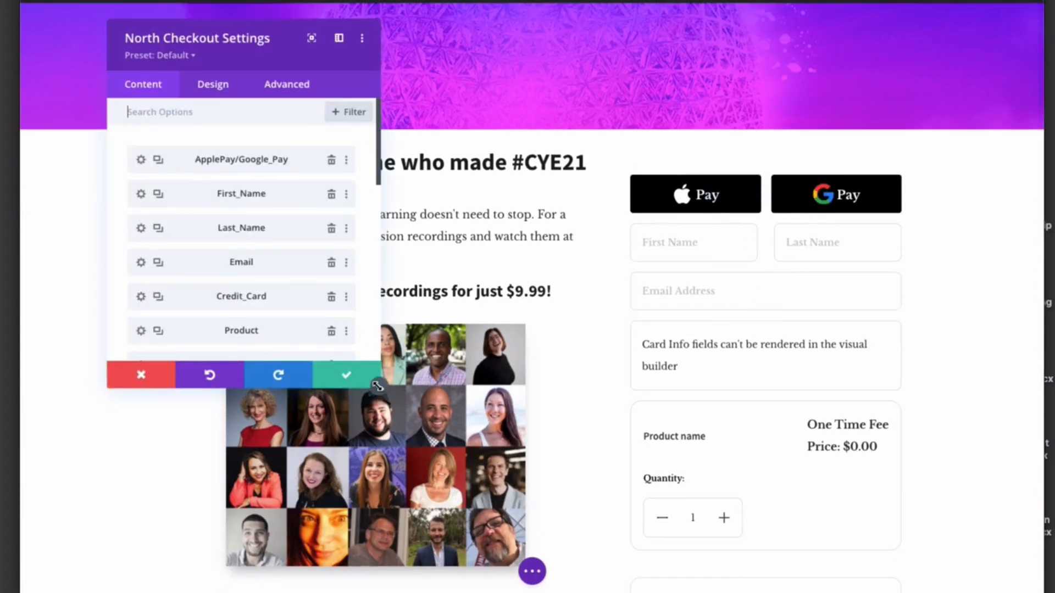
Enlarge the North Checkout Settings window and review its list of blocks and option groups.
drag(381, 388, 550, 544)
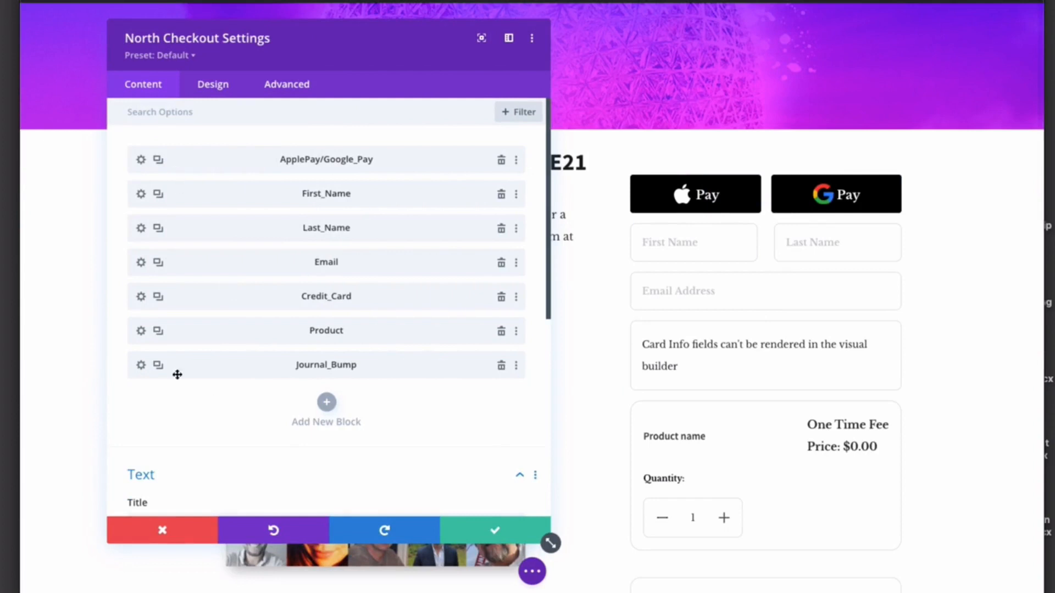
scroll(201, 341, down, 7)
scroll(201, 350, up, 7)
Toggle the First_Name block's Make Half-width layout option off and on again, and return to the block's content settings.
click(142, 194)
click(219, 84)
click(209, 148)
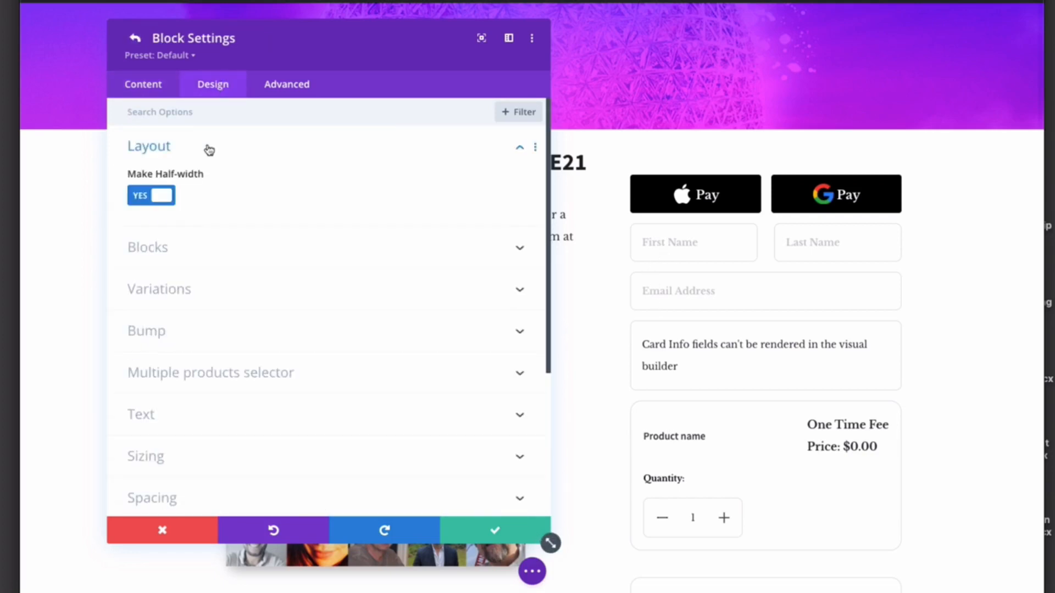
click(150, 195)
click(151, 194)
click(158, 88)
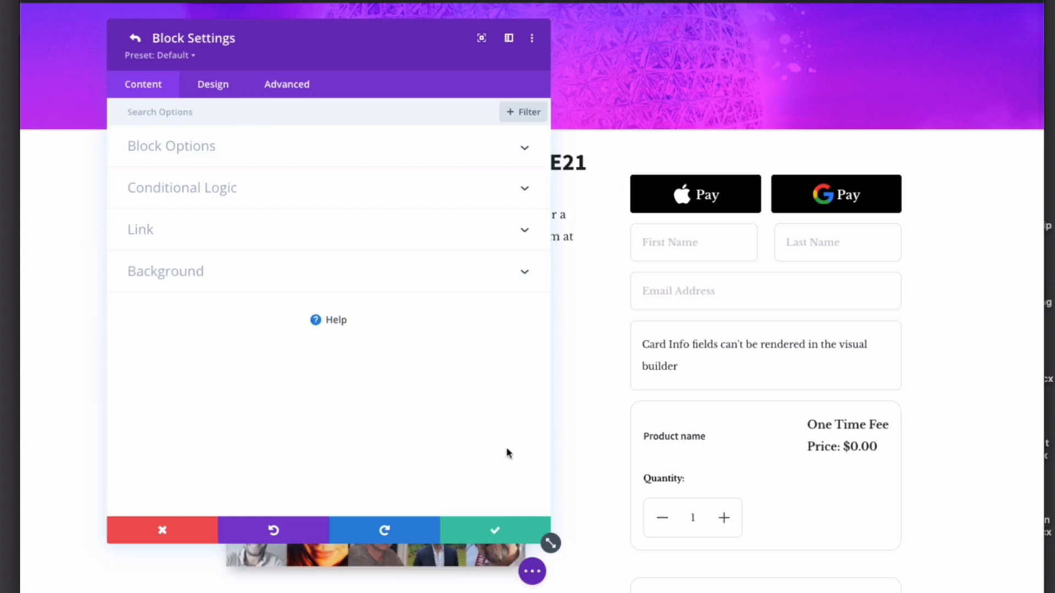
scroll(632, 341, down, 3)
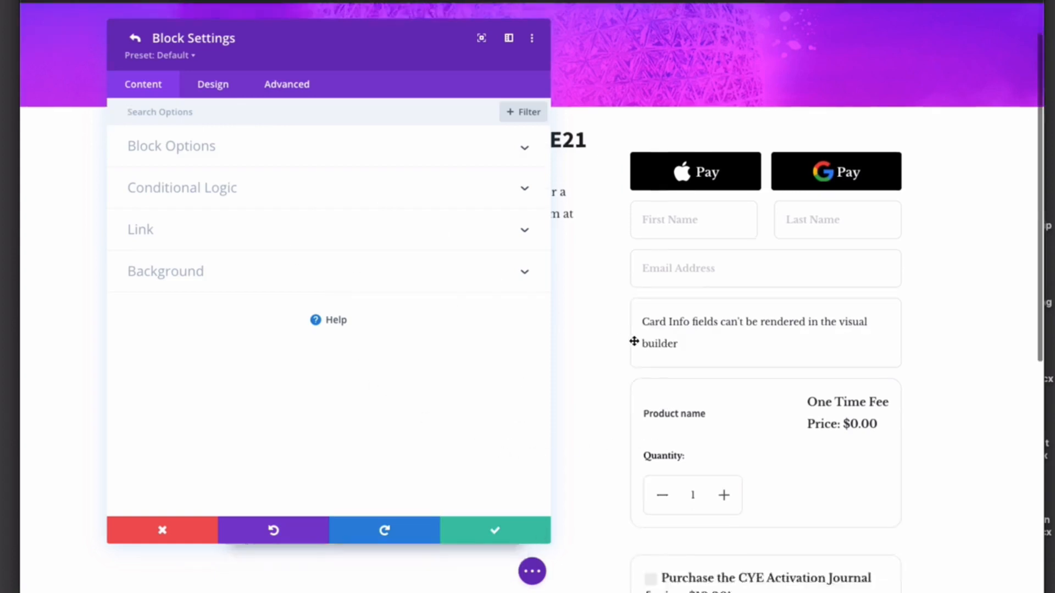
Save the First_Name block's settings and tick the CYE Activation Journal offer in the checkout form preview.
click(494, 531)
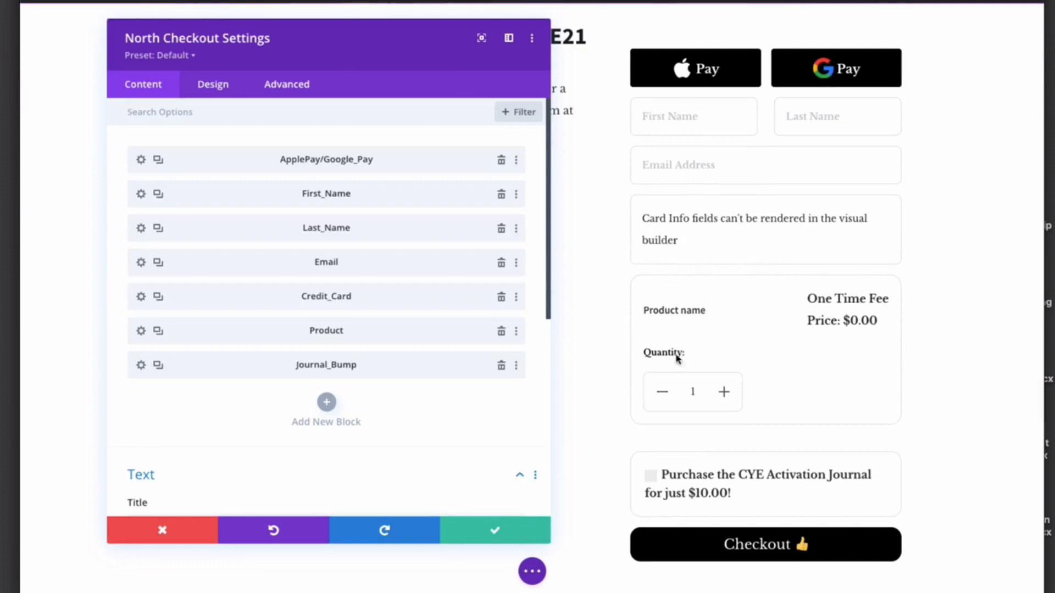
click(651, 477)
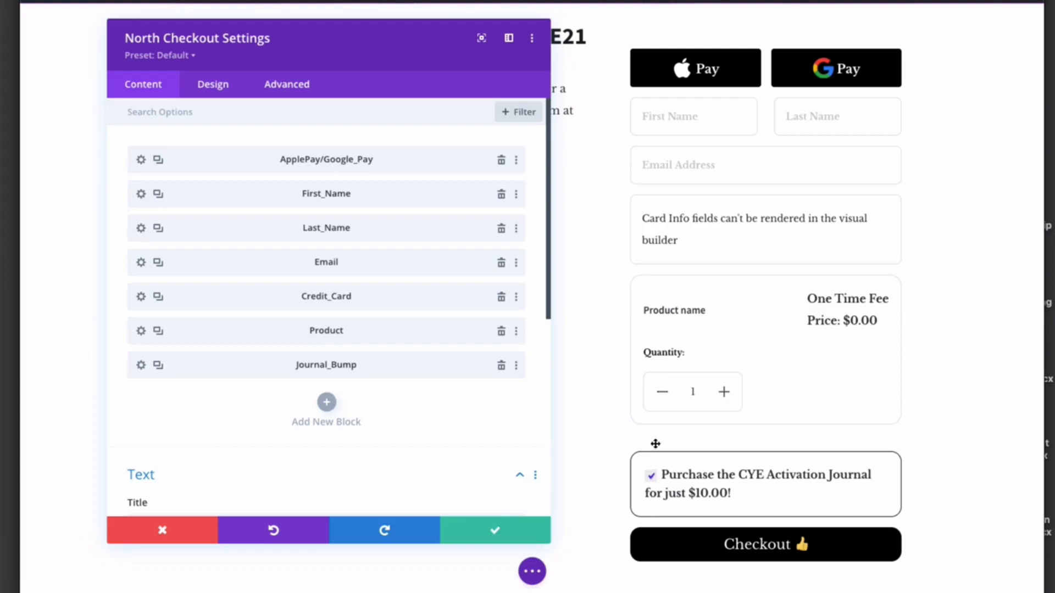
scroll(160, 393, down, 1)
scroll(182, 393, up, 1)
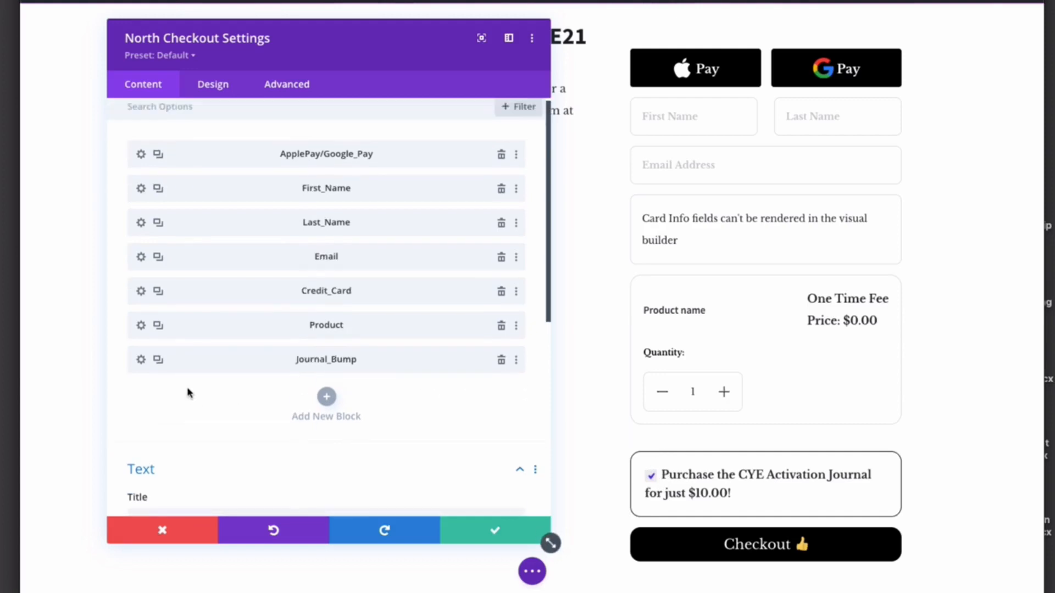
Review the checkout module's Text options, highlighting the Success Message, and save and close the module settings.
scroll(187, 393, down, 7)
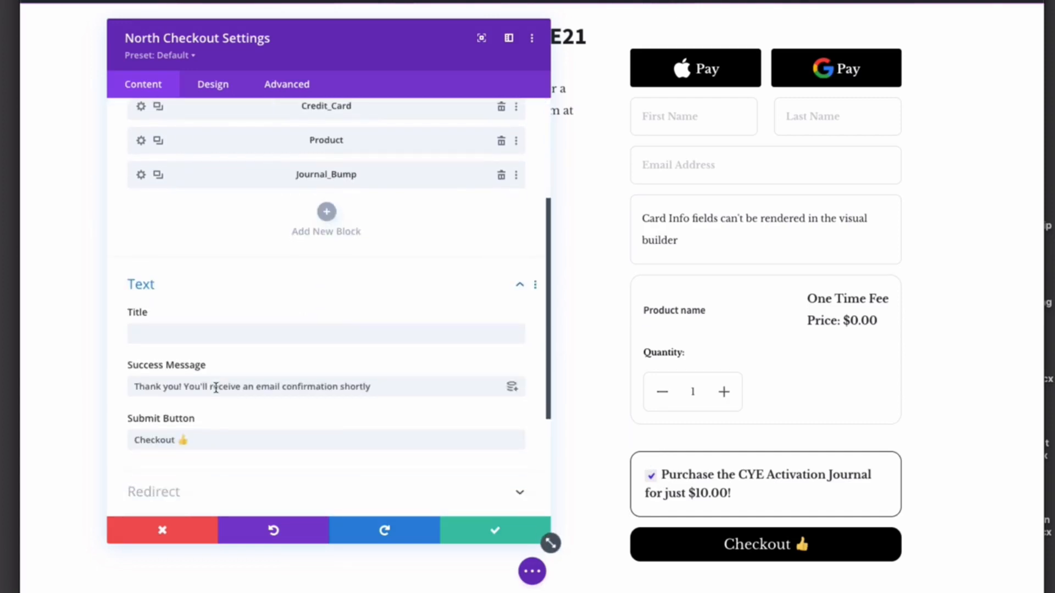
click(306, 365)
drag(373, 367, 80, 368)
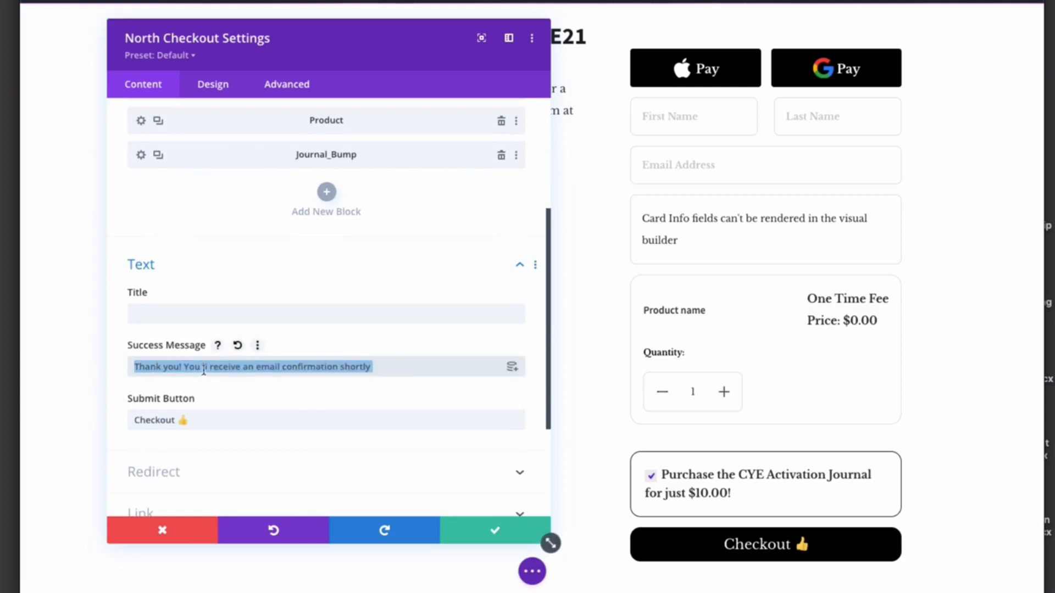
scroll(387, 404, down, 1)
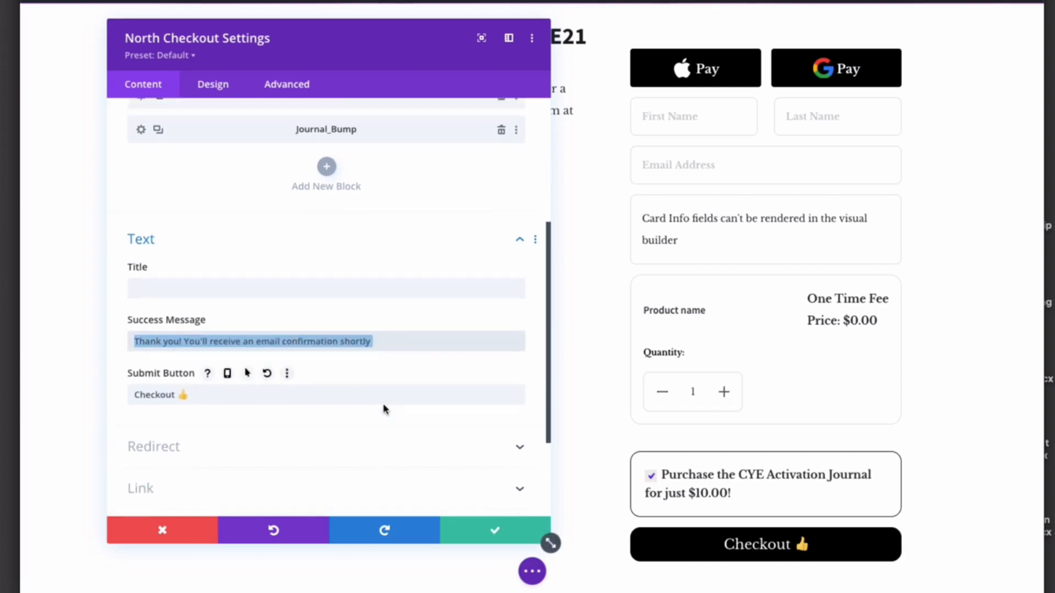
click(486, 523)
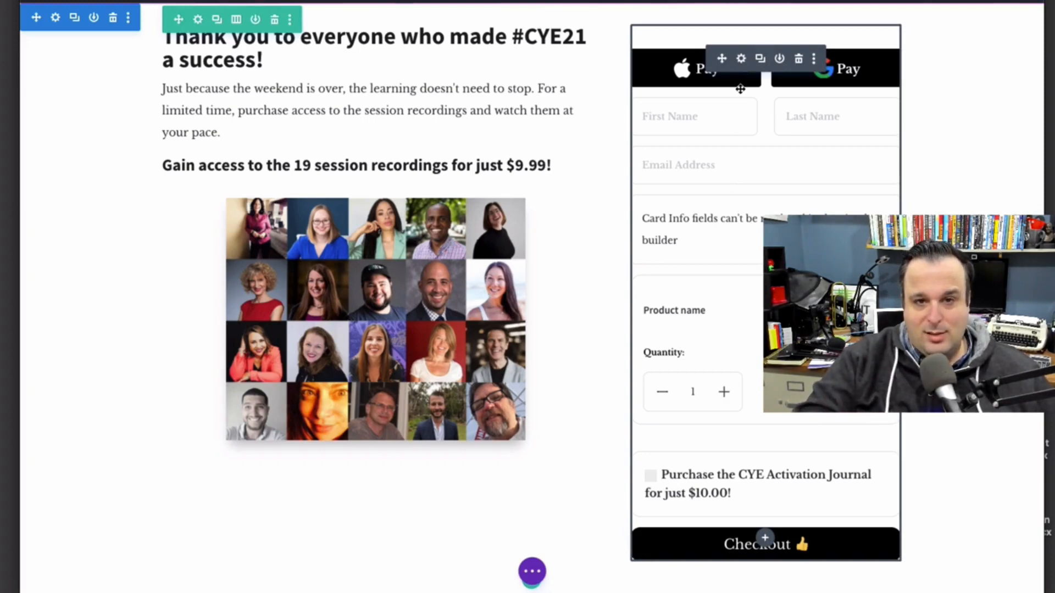
Reopen the North Checkout module's settings and add a new block with the Block ID "Pay as you wish".
click(741, 58)
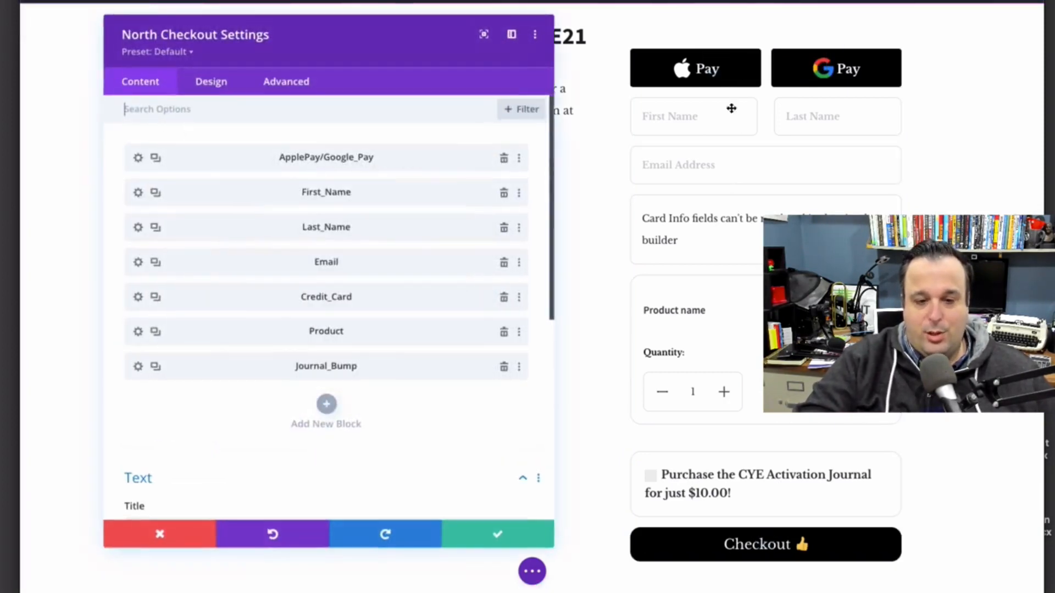
click(326, 404)
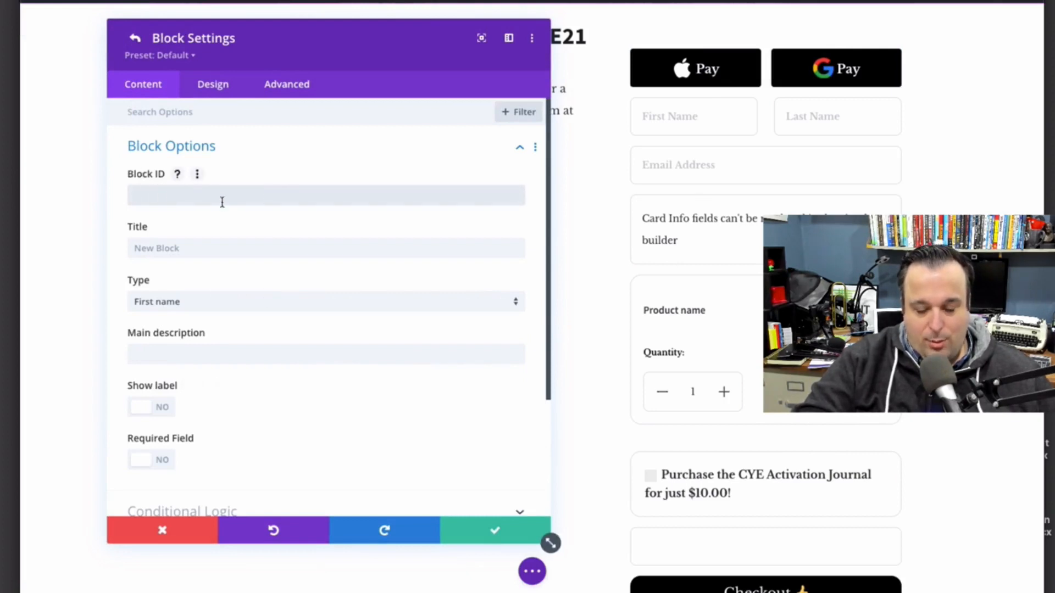
click(255, 202)
text(Pay as you wish)
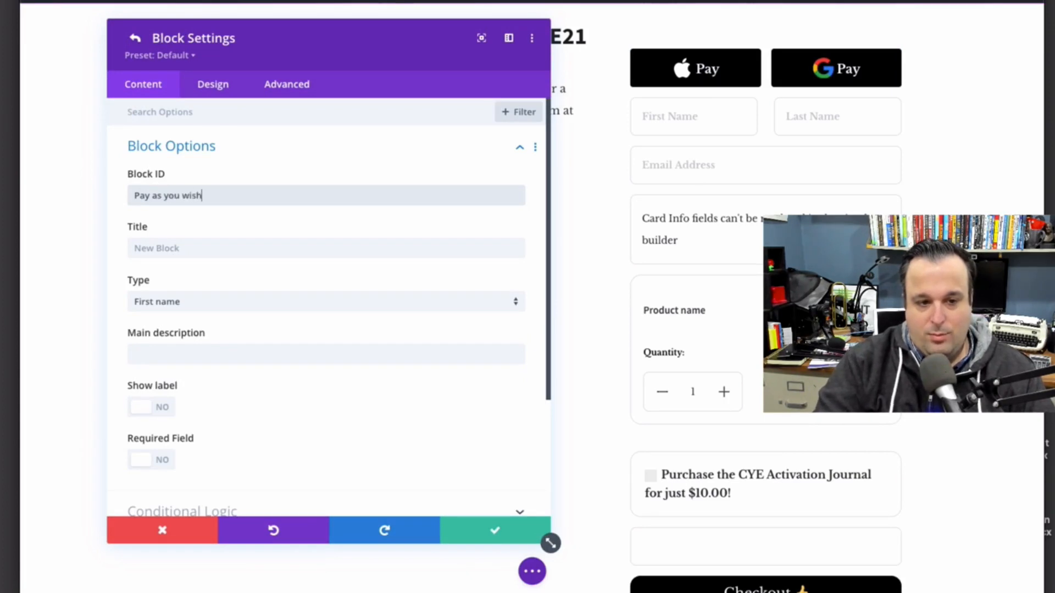
Set the new block's title to "Pay as you wish".
click(207, 247)
text(P)
key(BackSpace)
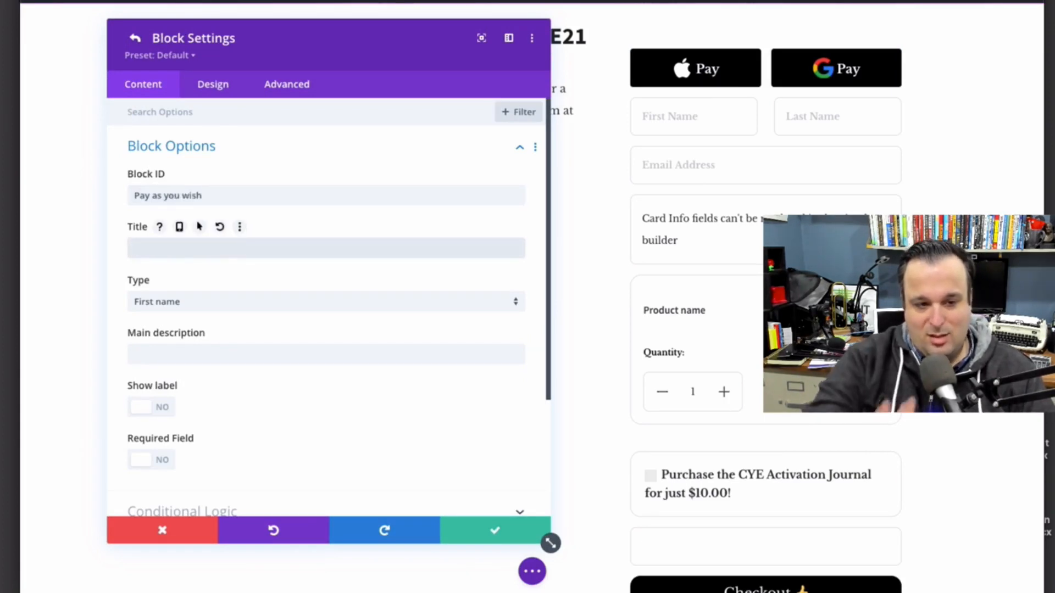
text({)
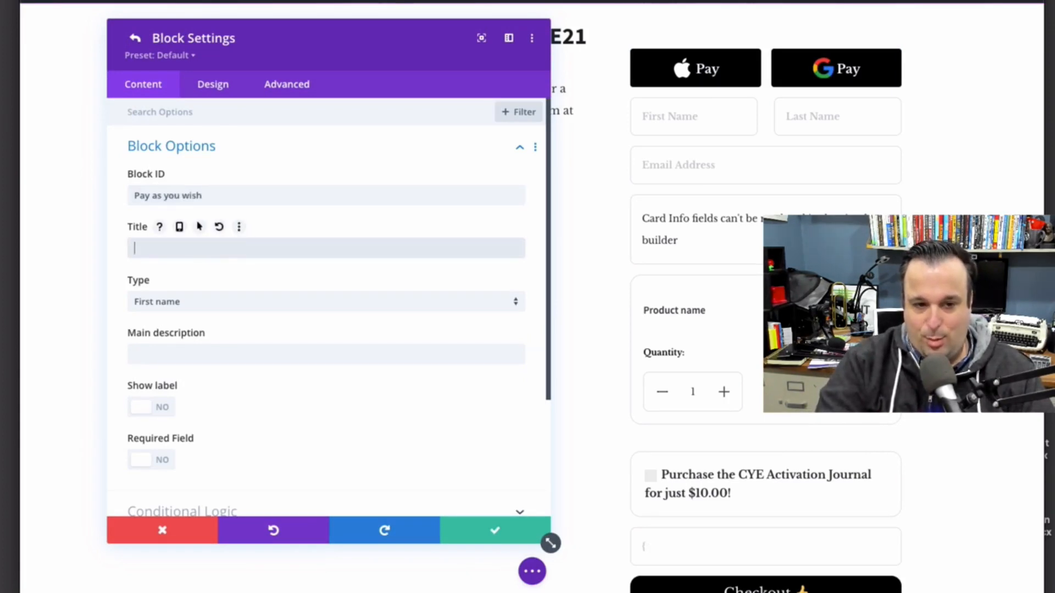
text(aPay s you w)
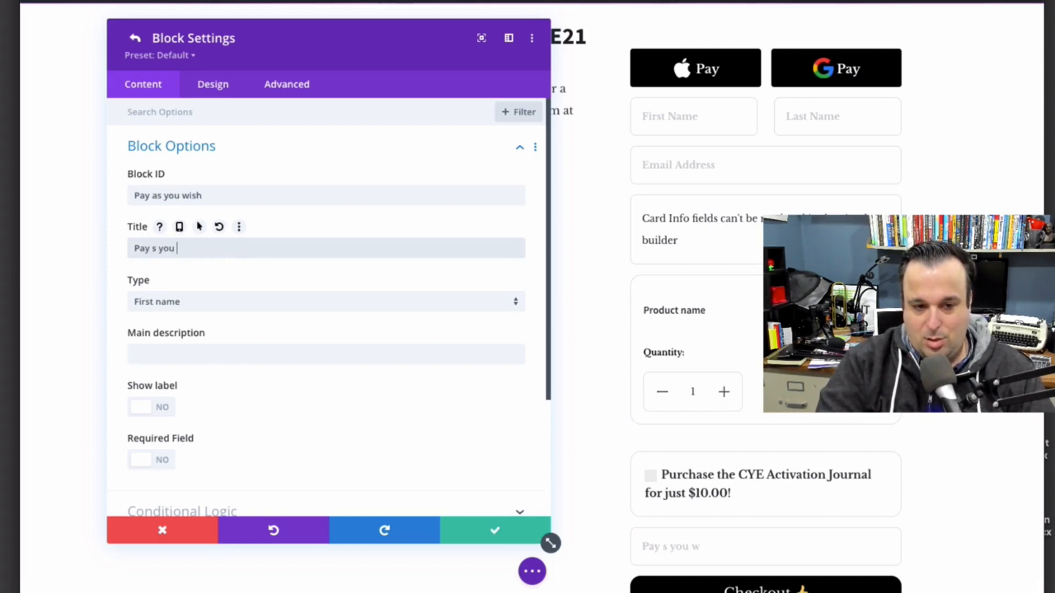
key(BackSpace)
key(BackSpace)
key(BackSpace)
text(as y)
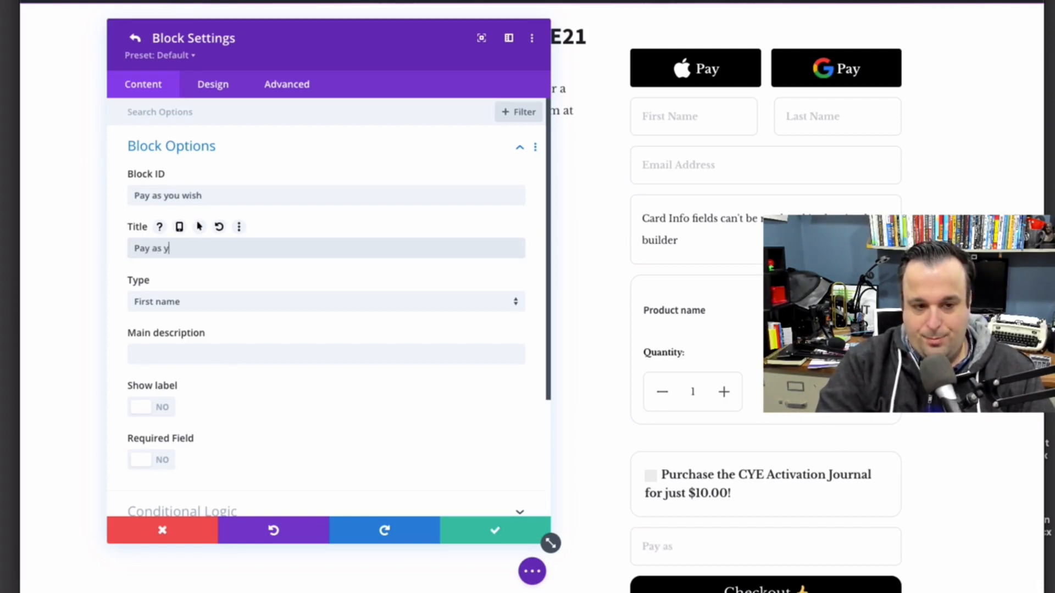
text(ou wssh)
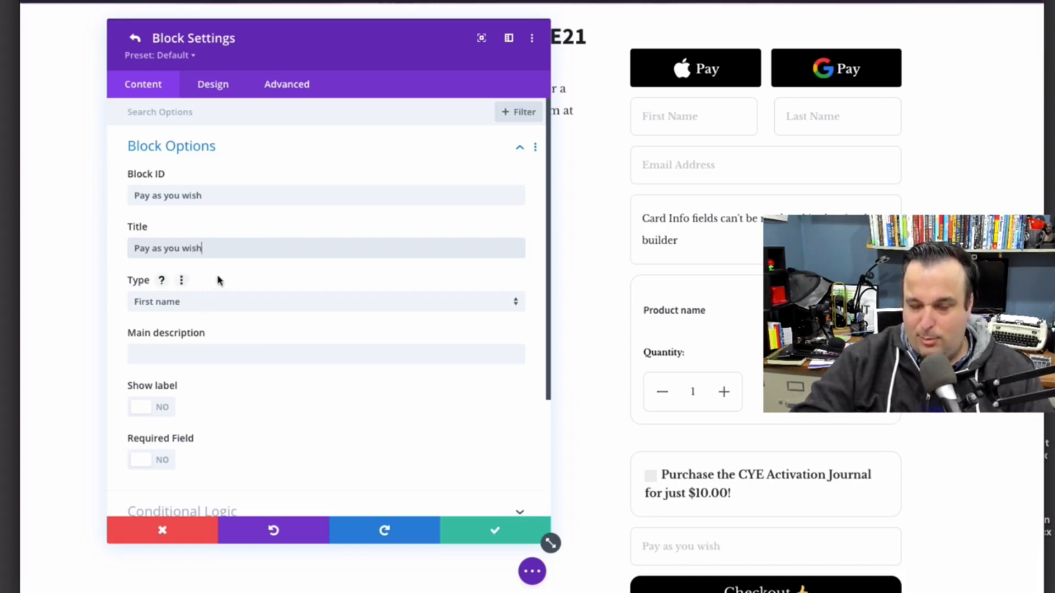
Review the new block's options and set its type to Name your price.
scroll(253, 341, down, 1)
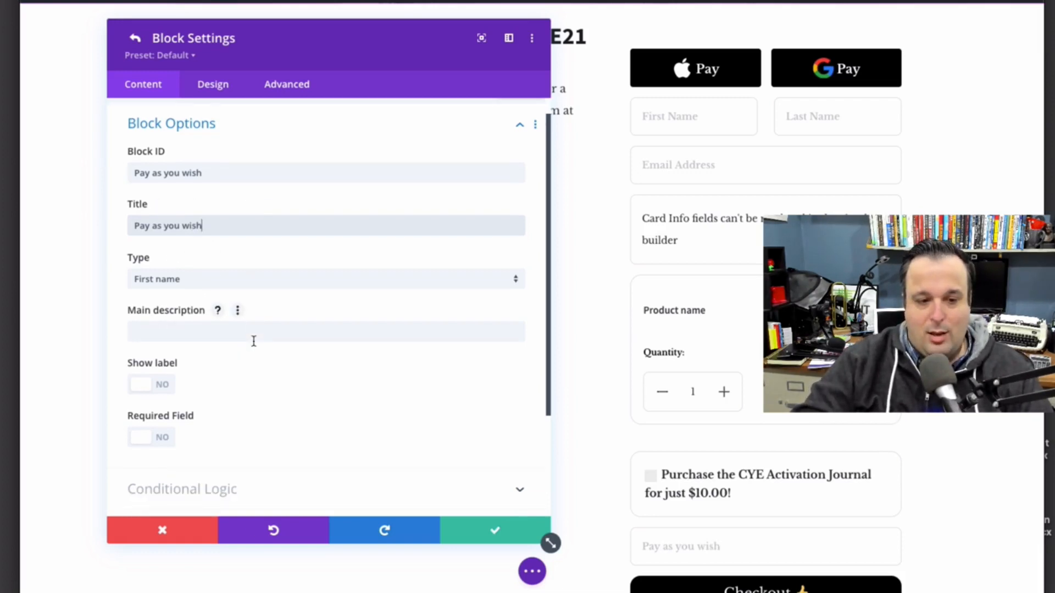
scroll(254, 341, down, 1)
scroll(227, 278, down, 2)
scroll(228, 280, up, 3)
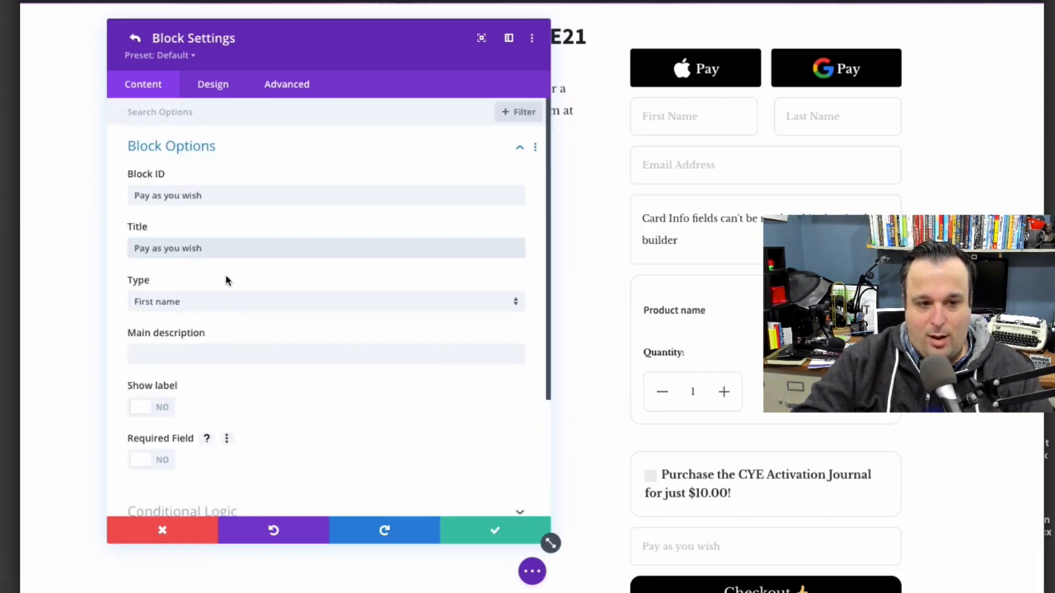
click(238, 300)
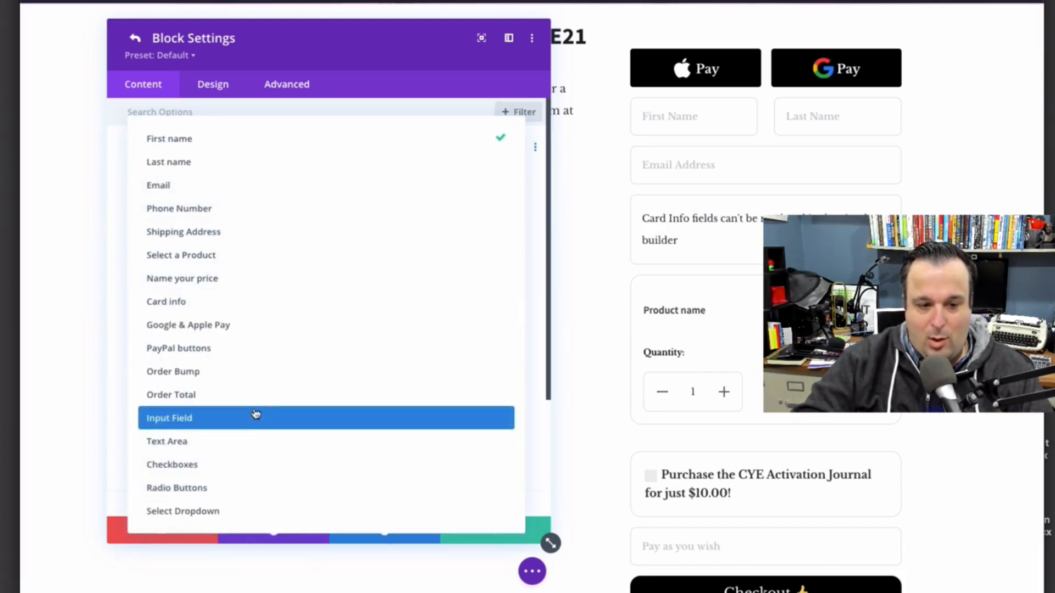
click(254, 278)
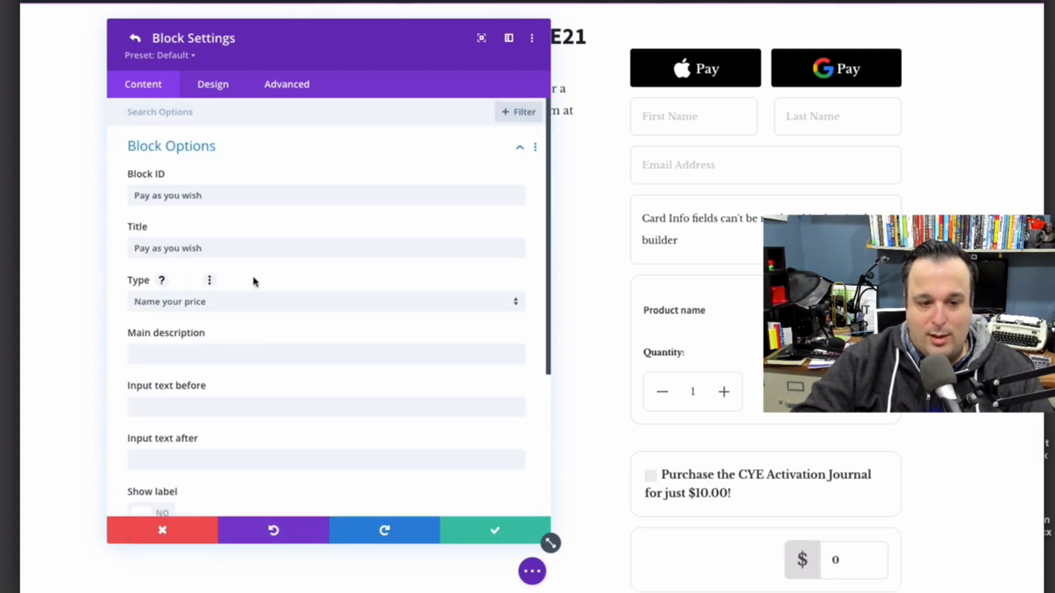
Look through the Name your price block's description, input text and label options, and discard the new block.
scroll(270, 363, down, 2)
scroll(668, 365, down, 1)
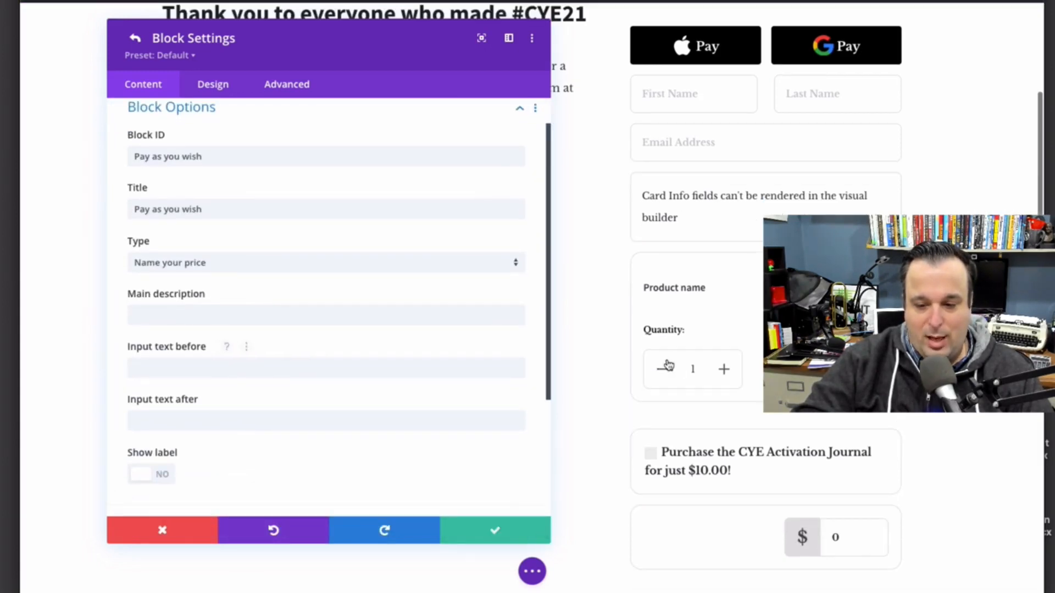
scroll(266, 417, down, 3)
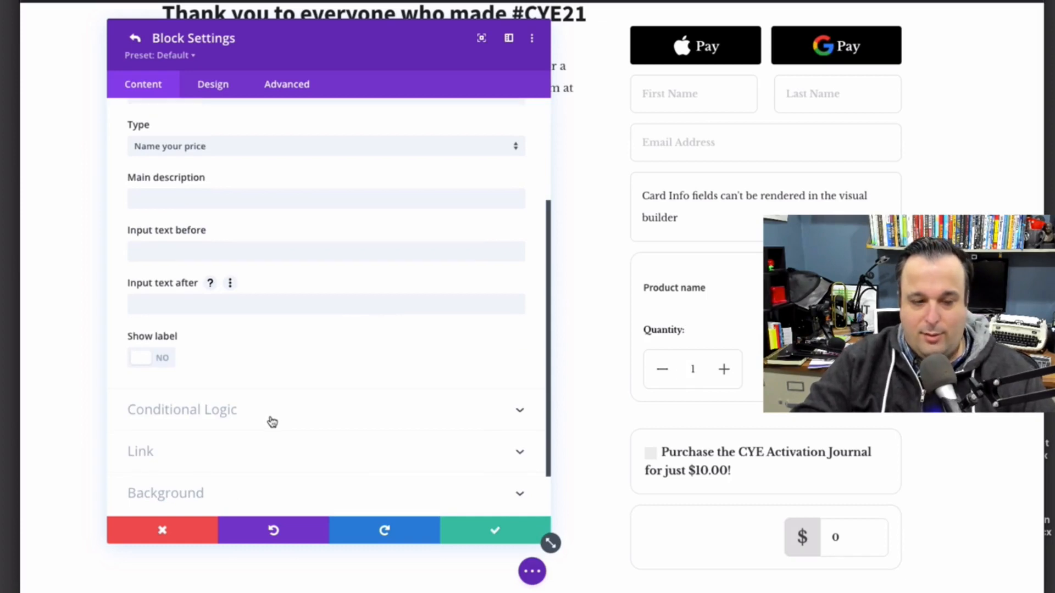
click(181, 528)
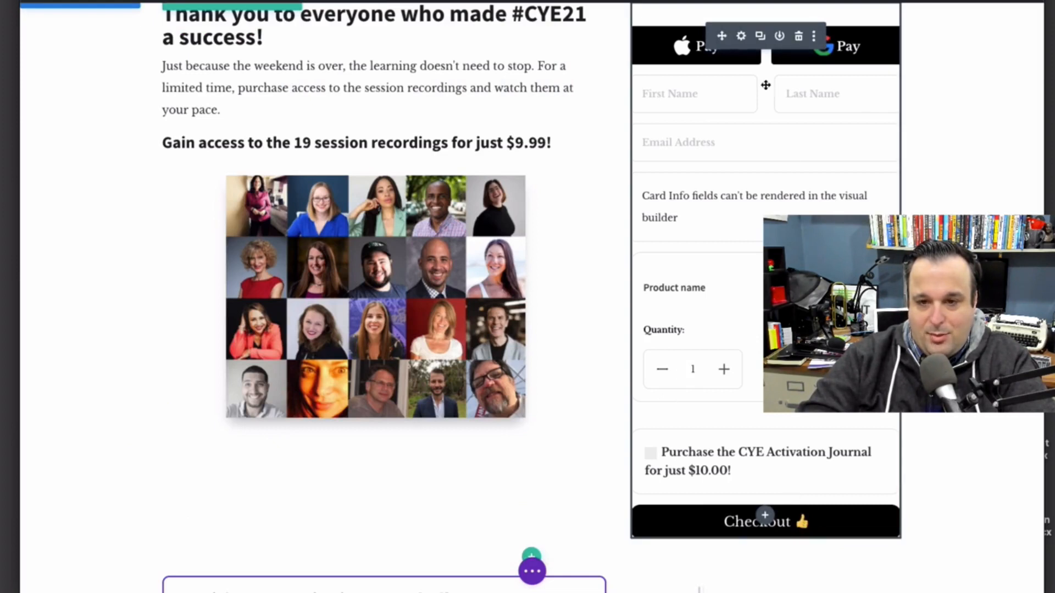
Reopen the checkout module's settings, review its Submit Button text and block list, and save and close them.
click(741, 36)
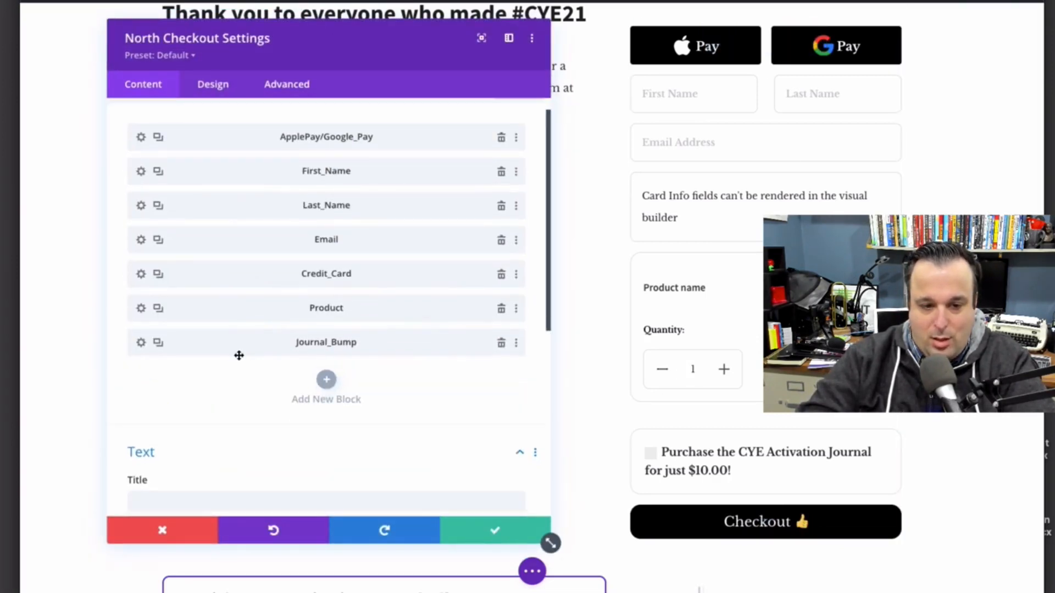
scroll(237, 357, down, 5)
click(183, 306)
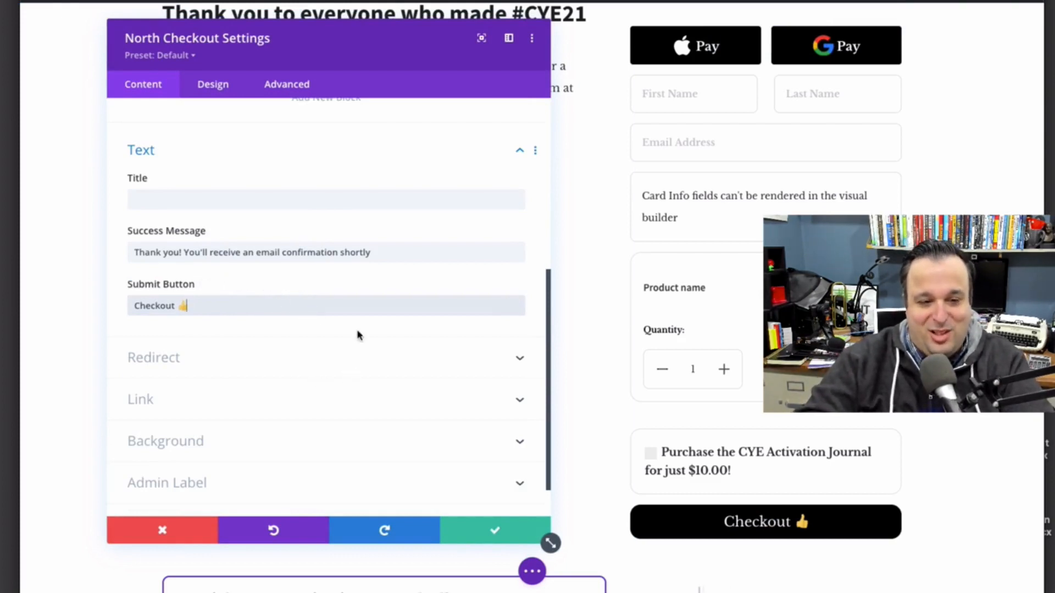
scroll(358, 334, down, 1)
scroll(363, 335, up, 8)
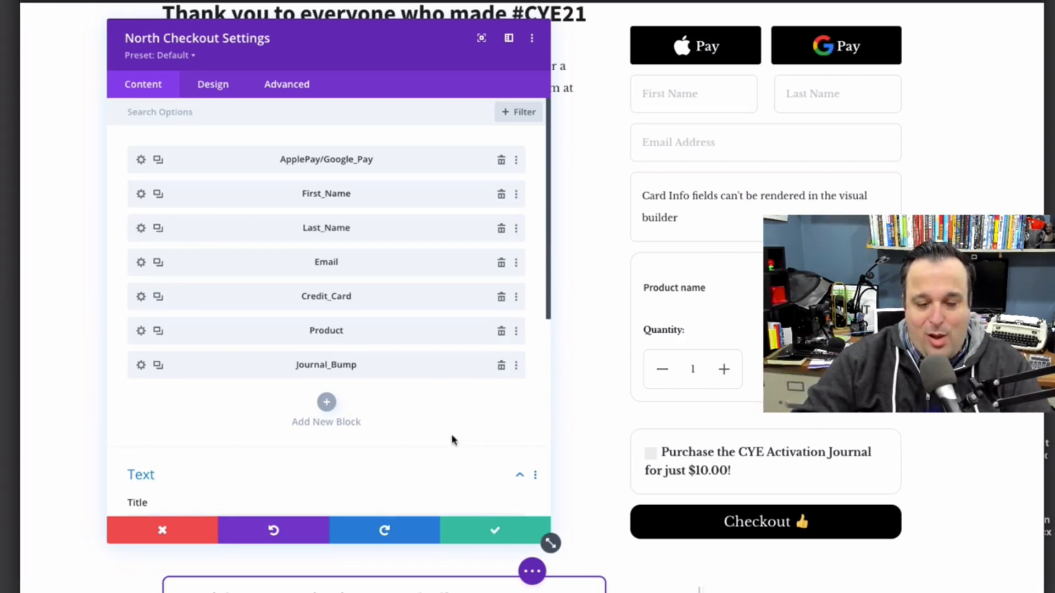
click(483, 530)
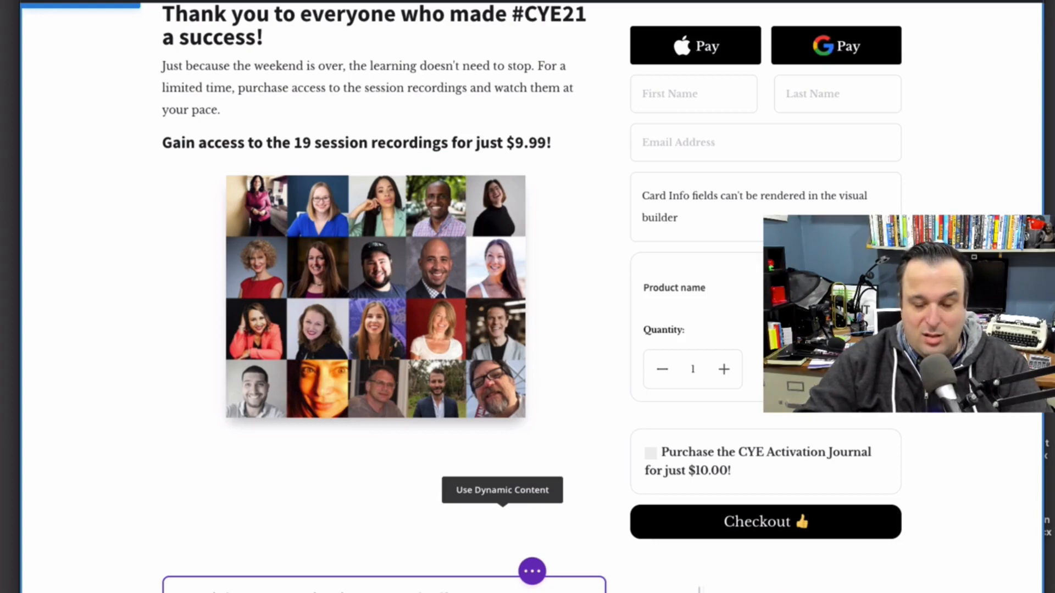
Switch to the Divi Checkout sales page and skim its features, FAQ and limited offer pricing.
click(599, 1)
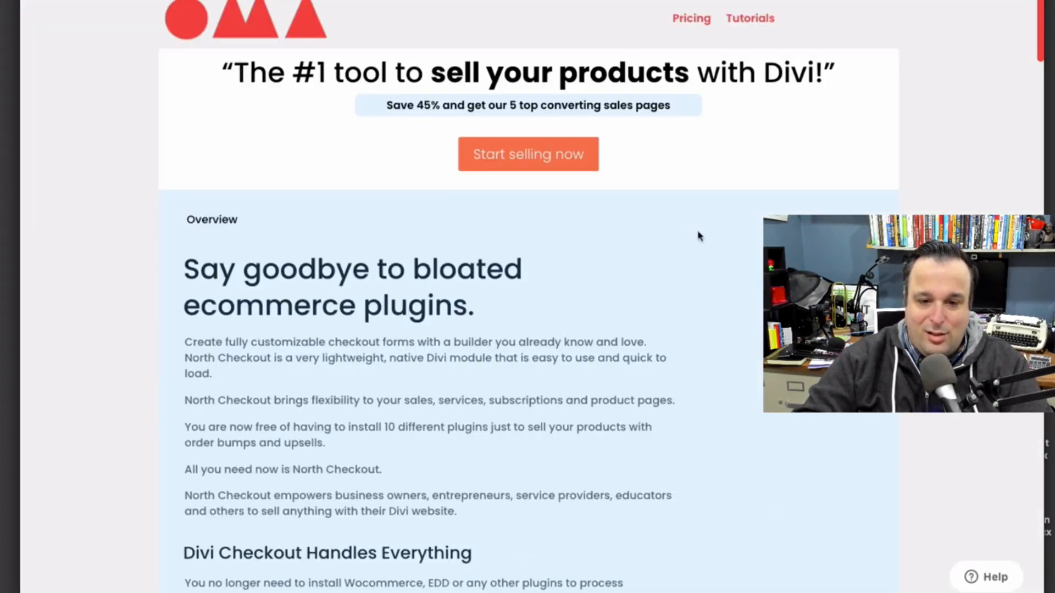
scroll(527, 297, down, 15)
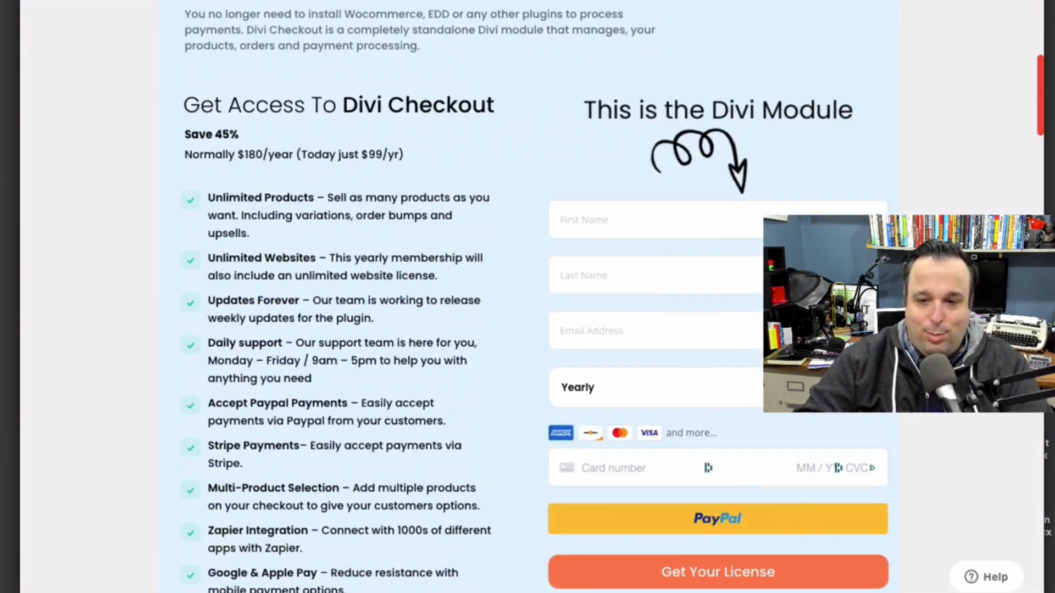
scroll(527, 296, down, 20)
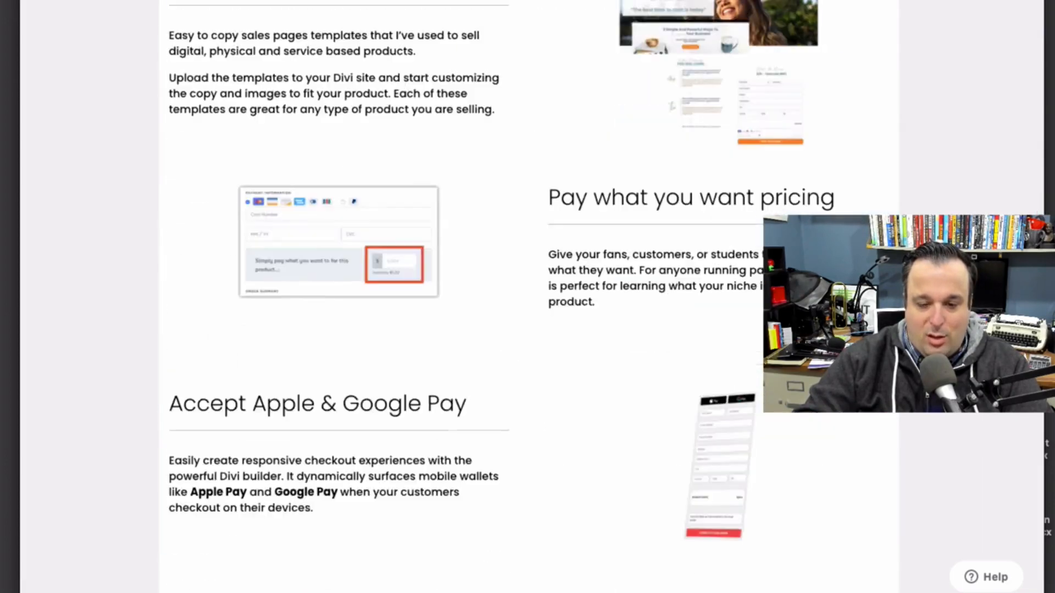
scroll(528, 297, down, 20)
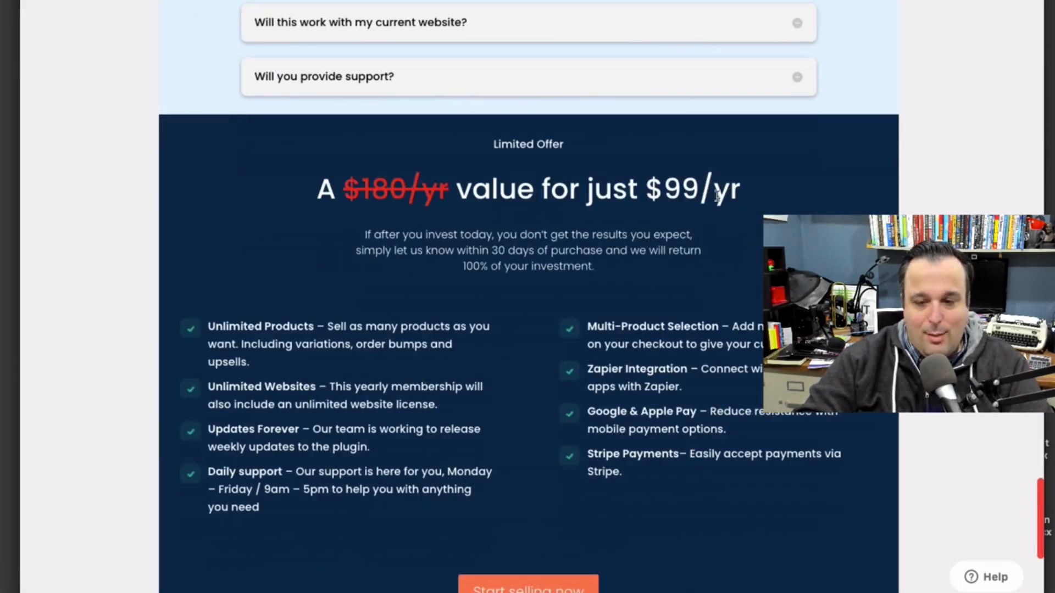
scroll(527, 297, down, 3)
scroll(528, 296, down, 3)
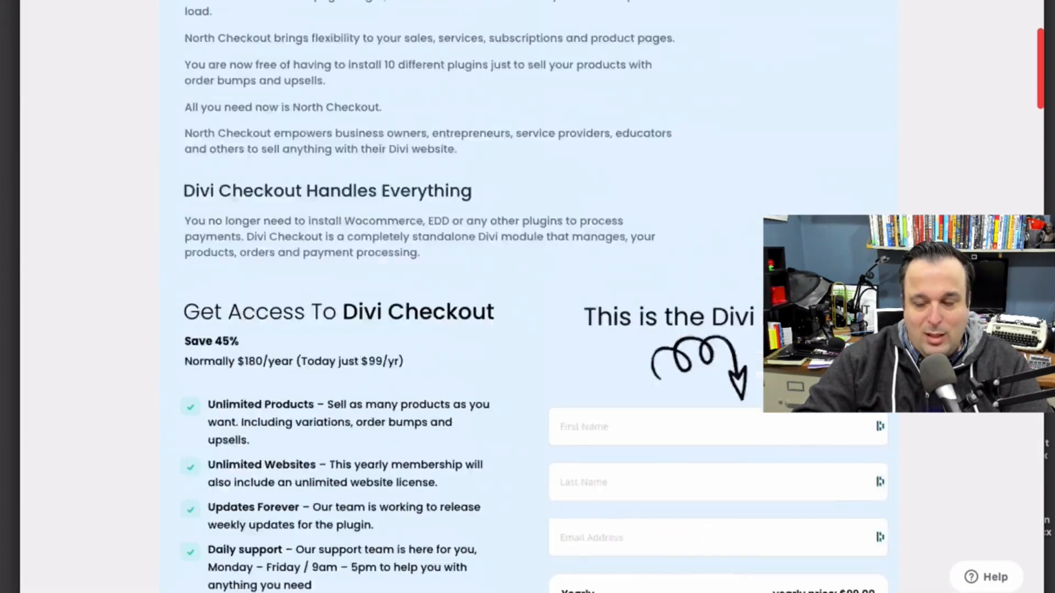
scroll(719, 98, up, 7)
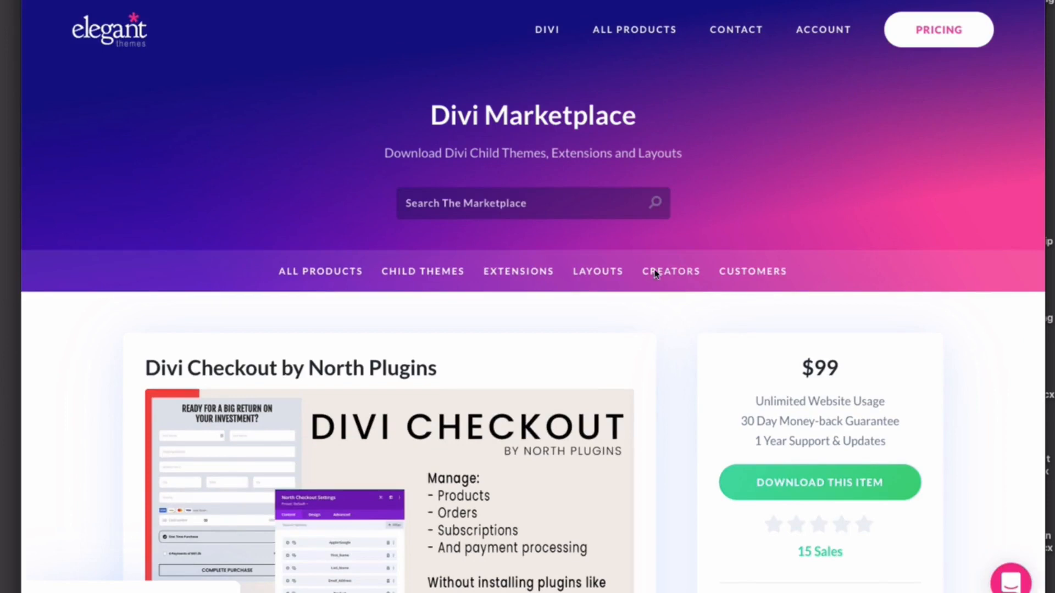
Examine the Divi Checkout by North Plugins listing on the Divi Marketplace, and return to the plugin's sales page.
scroll(959, 346, down, 2)
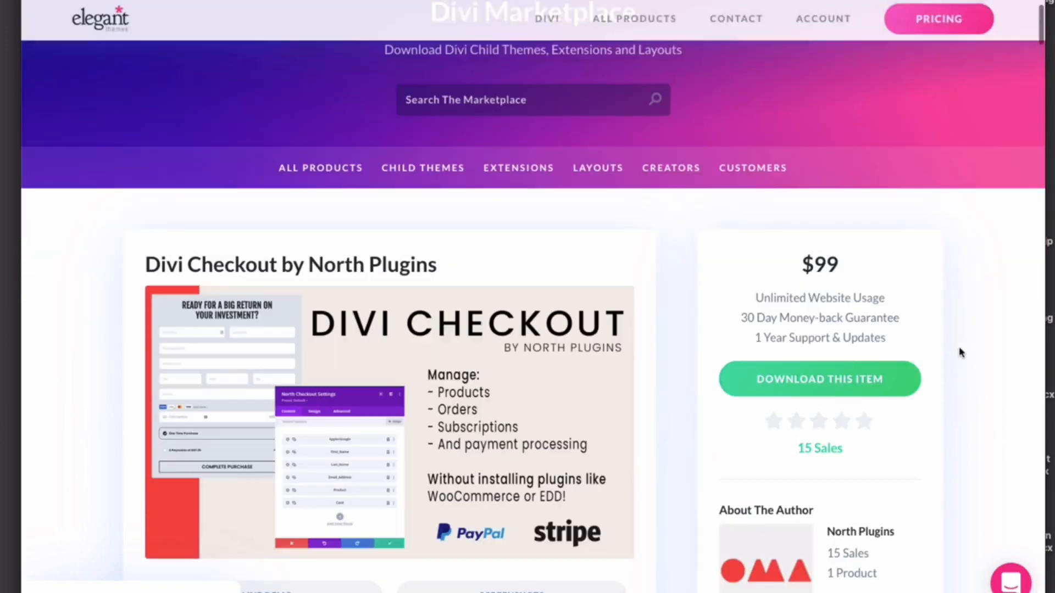
scroll(959, 346, up, 2)
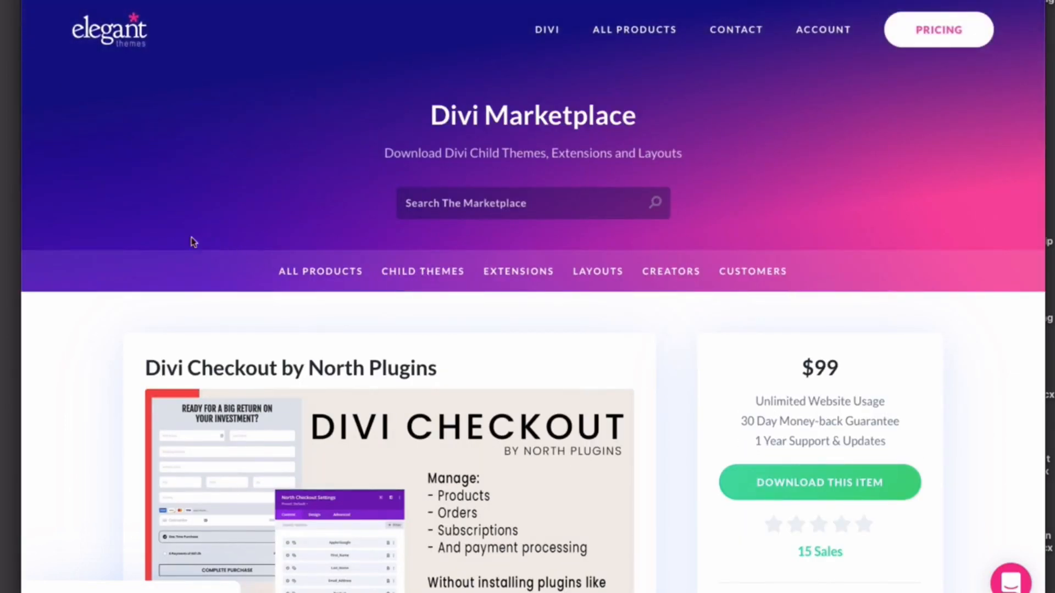
scroll(135, 294, down, 4)
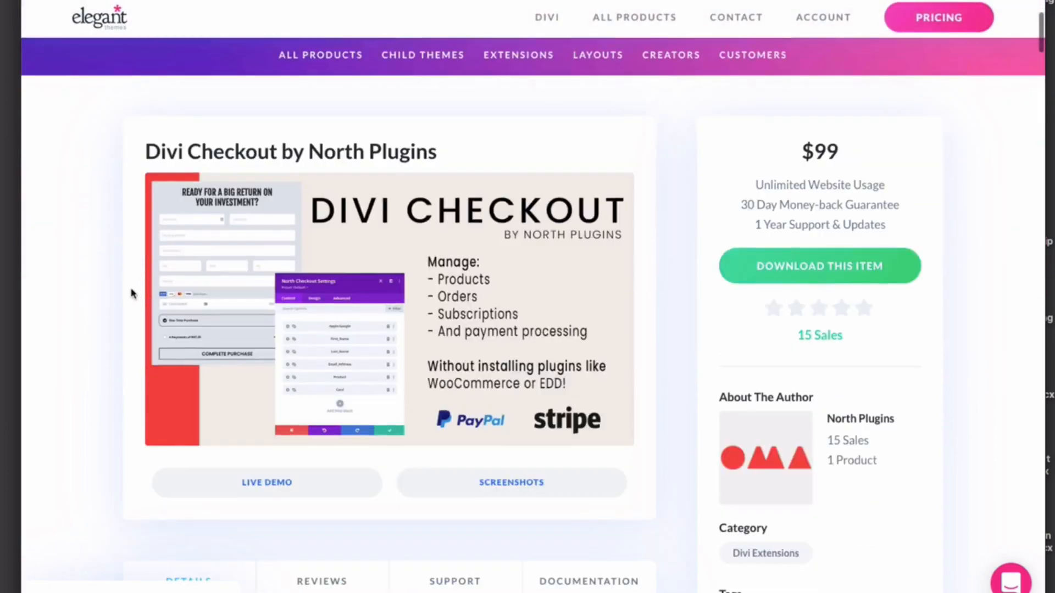
scroll(132, 294, down, 13)
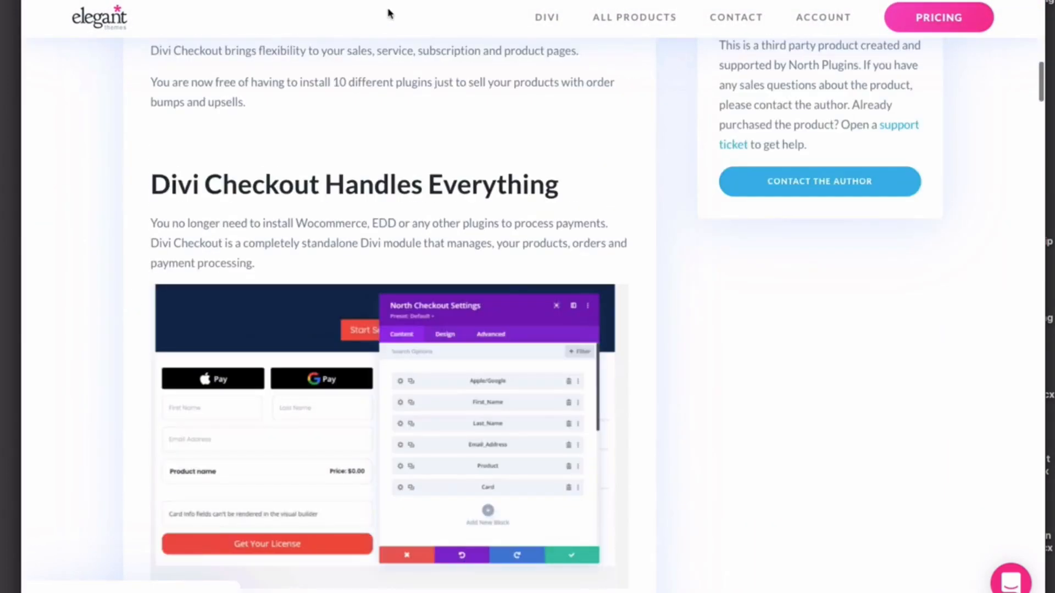
click(392, 1)
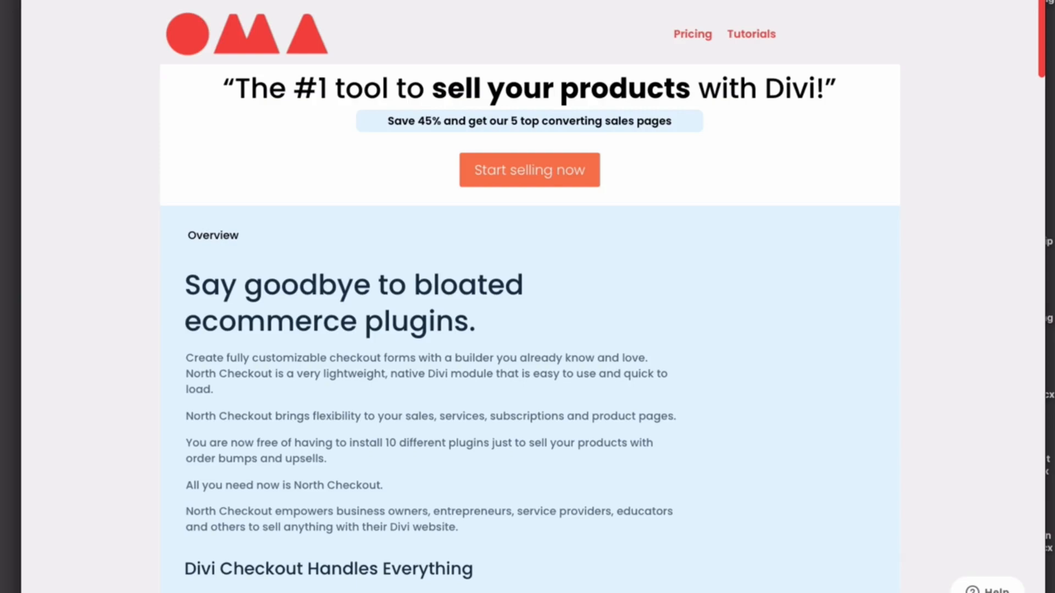